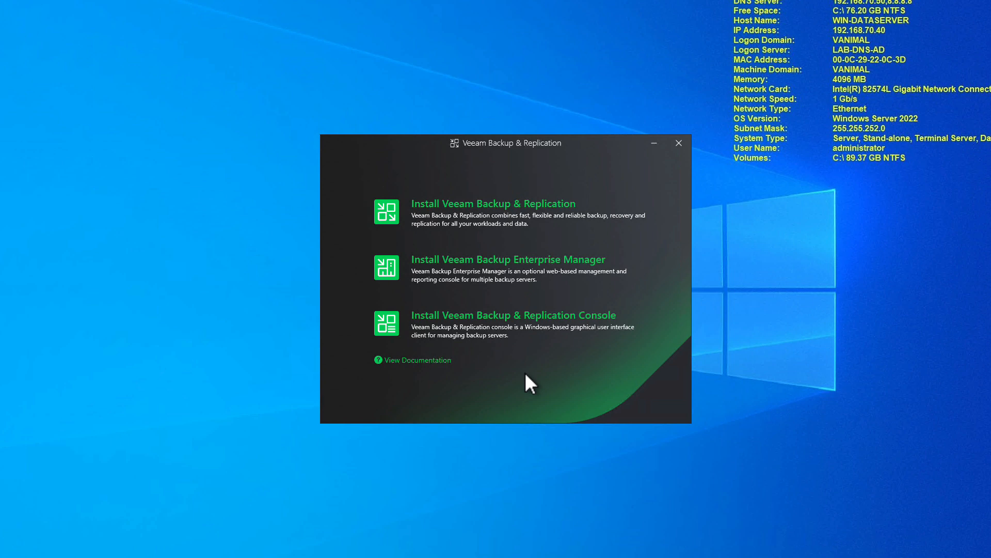
# Launch the Veeam Backup & Replication installer and proceed to the License page
pyautogui.click(487, 208)
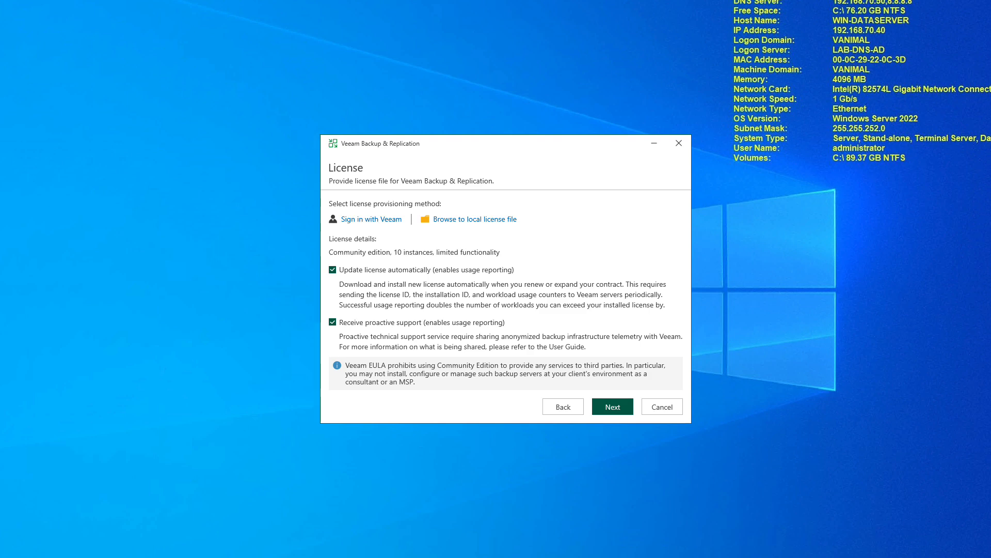
# Copy veeam_data_platform_premium_nfr_20.lic from the shared Downloads folder to the desktop
pyautogui.press('super+e')
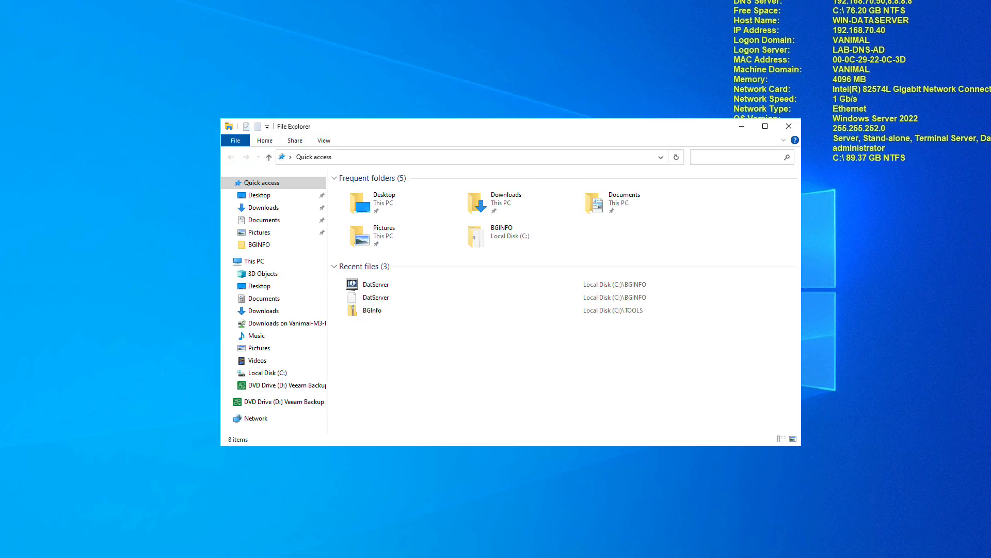
pyautogui.click(285, 324)
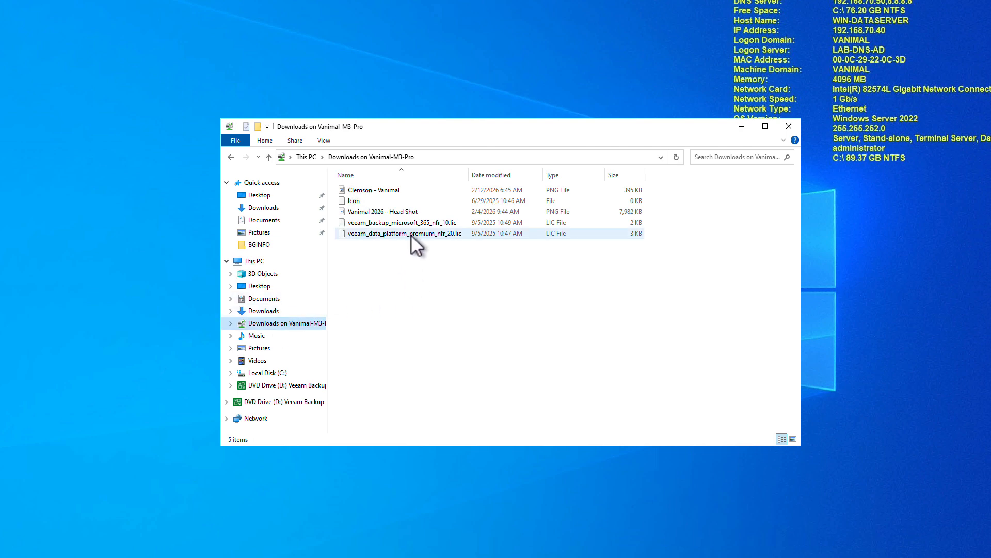
pyautogui.moveTo(411, 235); pyautogui.dragTo(76, 182)
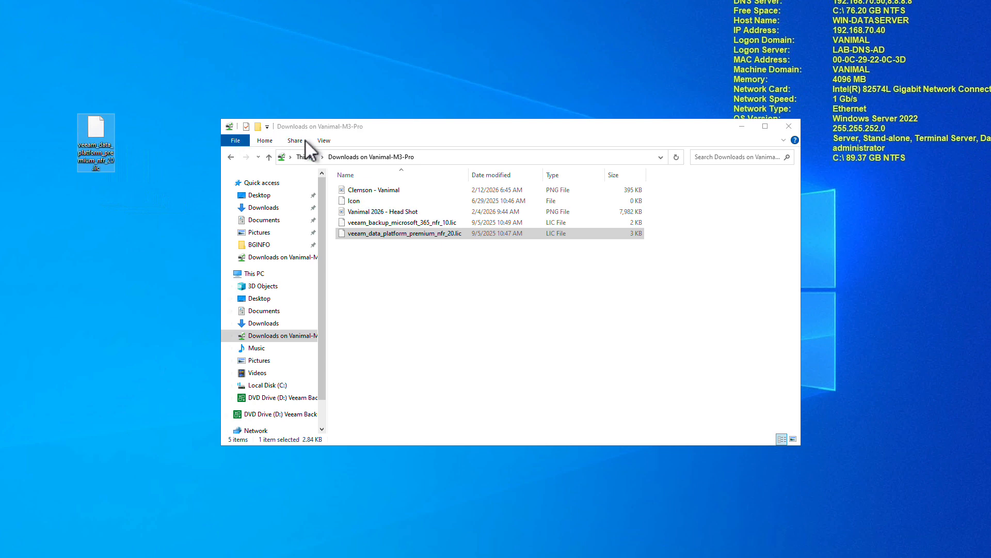
pyautogui.click(790, 127)
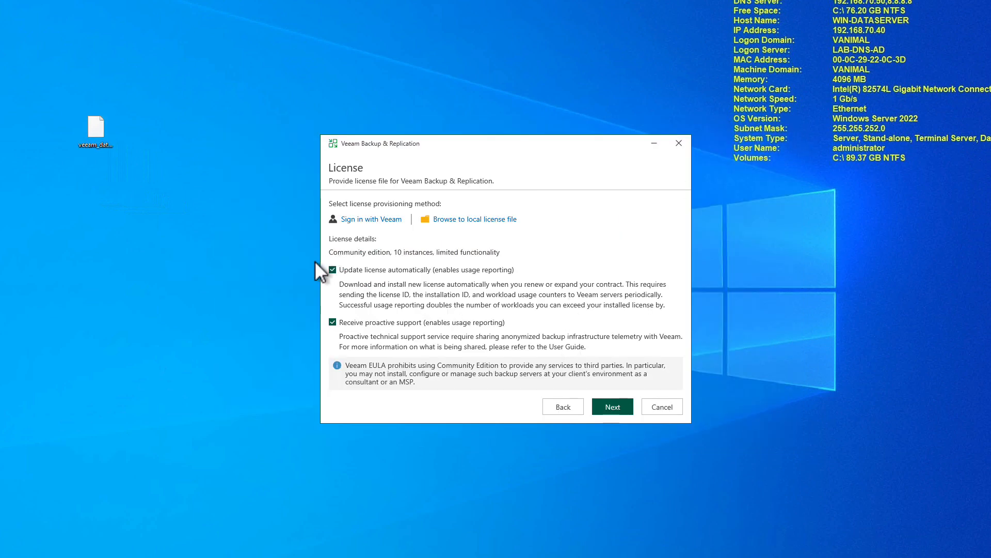
# Disable license auto-update and support reporting, load the desktop NFR license file, and continue
pyautogui.click(332, 269)
pyautogui.click(333, 322)
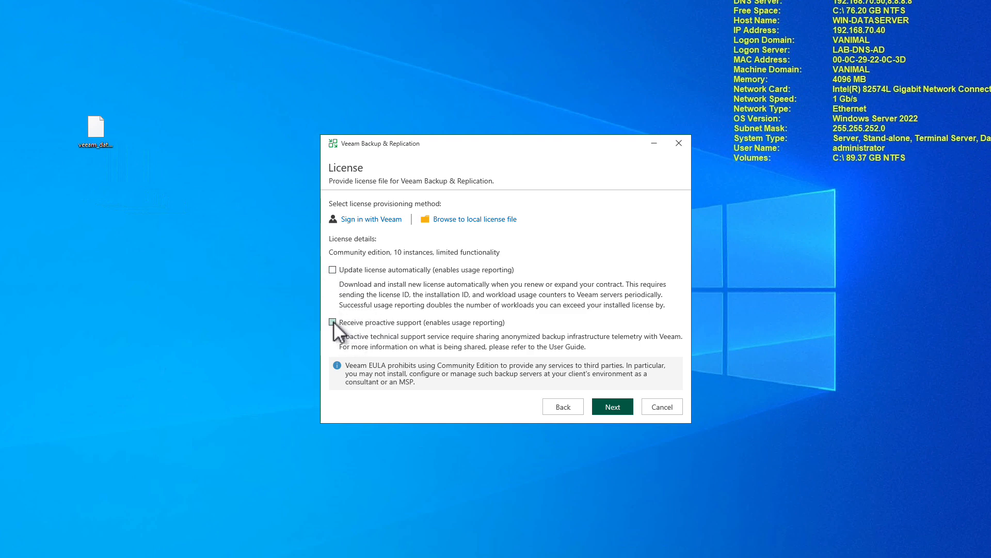
pyautogui.click(471, 220)
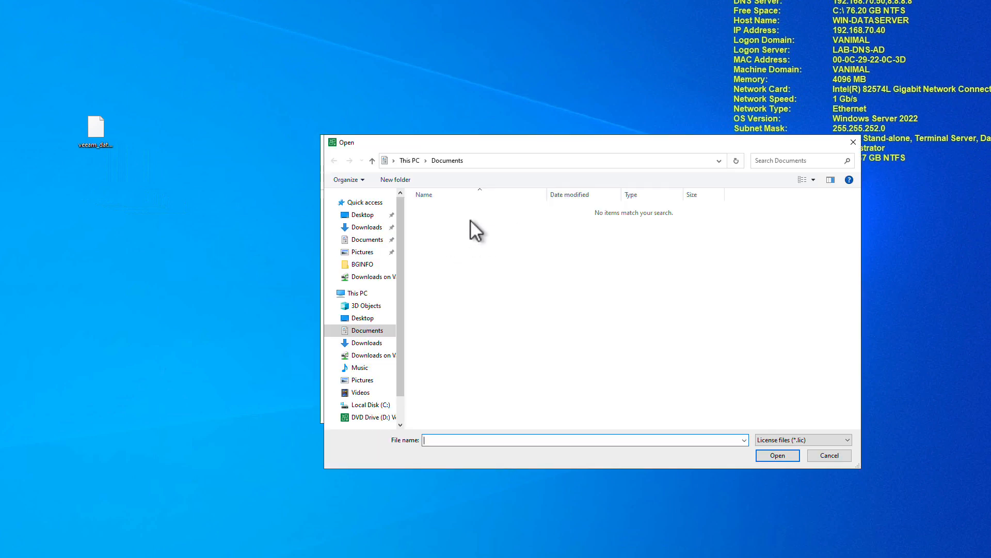
pyautogui.click(369, 215)
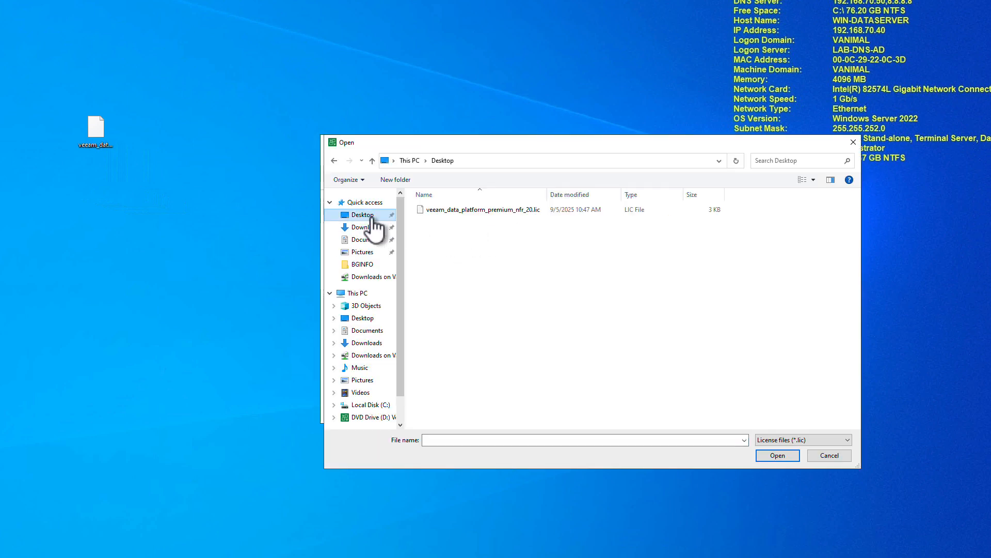
pyautogui.click(481, 213)
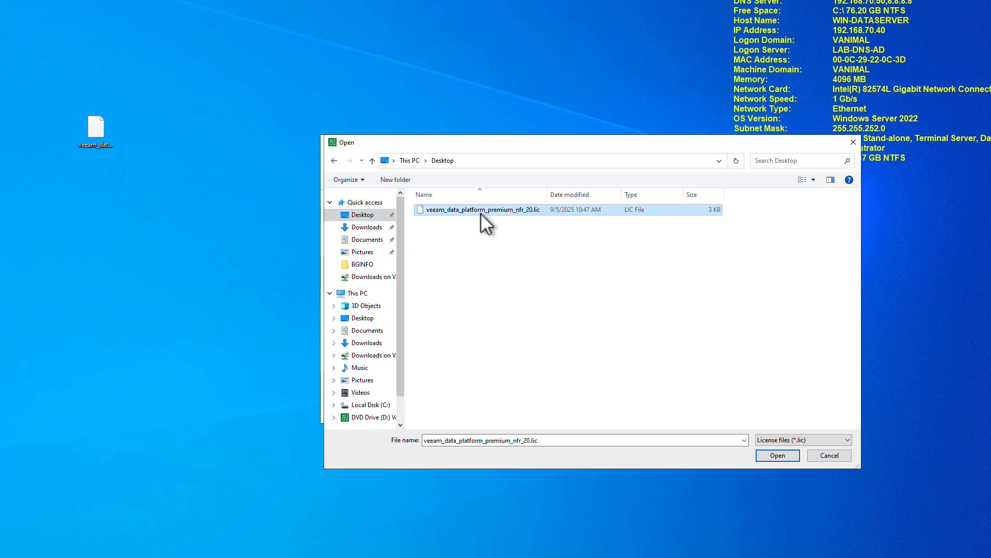
pyautogui.click(762, 454)
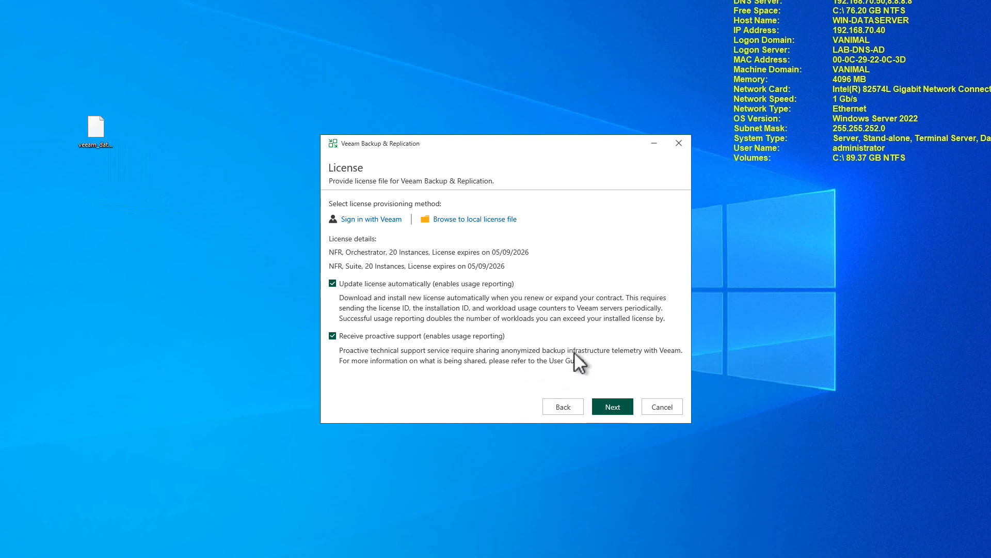
pyautogui.click(611, 407)
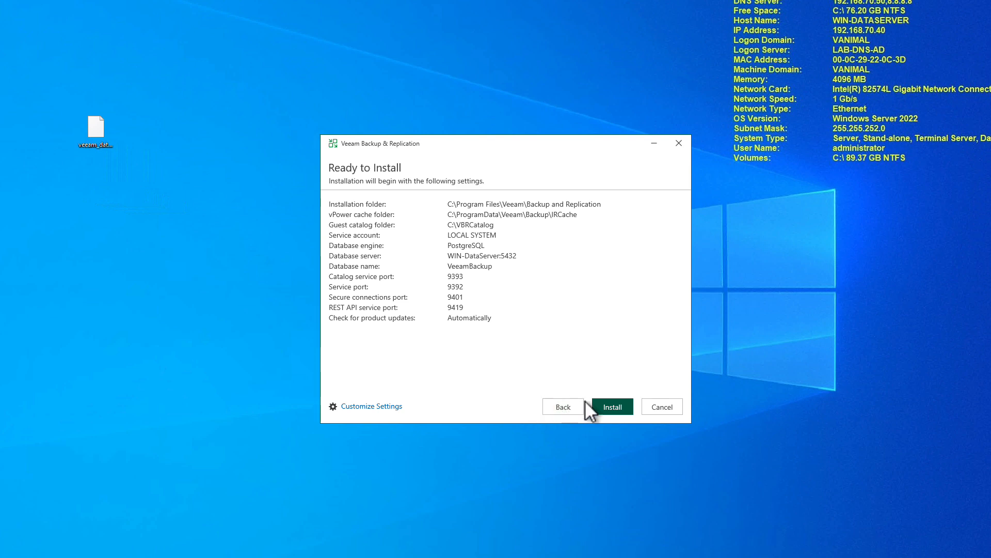
# Install Veeam Backup & Replication with the NFR license and PostgreSQL VeeamBackup database
pyautogui.click(609, 404)
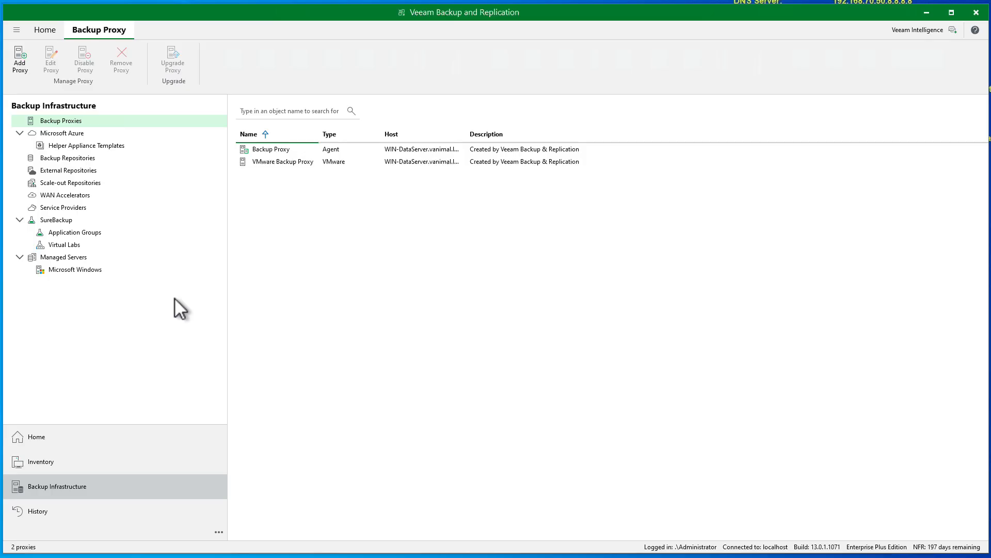
# From Managed Servers, choose Add Server > Virtualization Platforms > VMware vSphere > vSphere
pyautogui.click(79, 260)
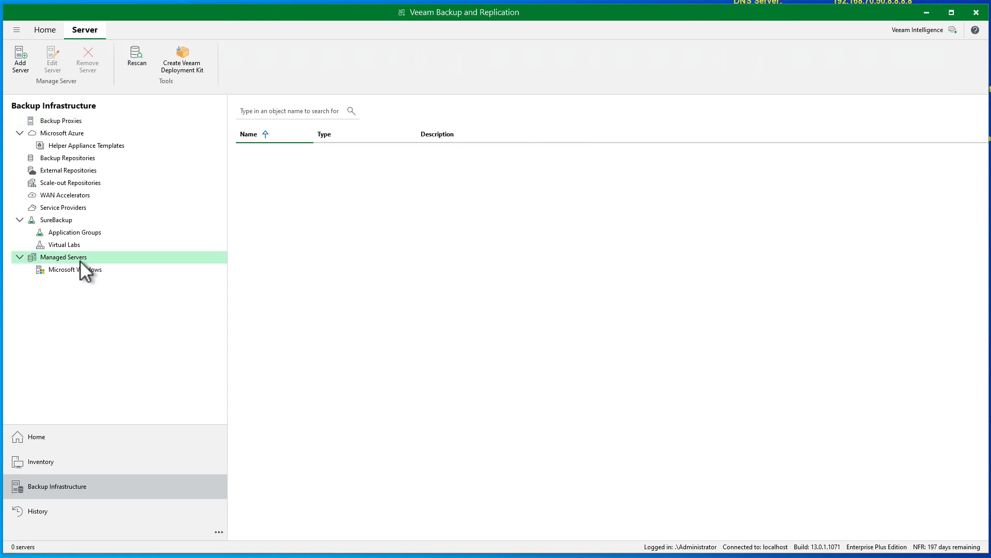
pyautogui.click(18, 53)
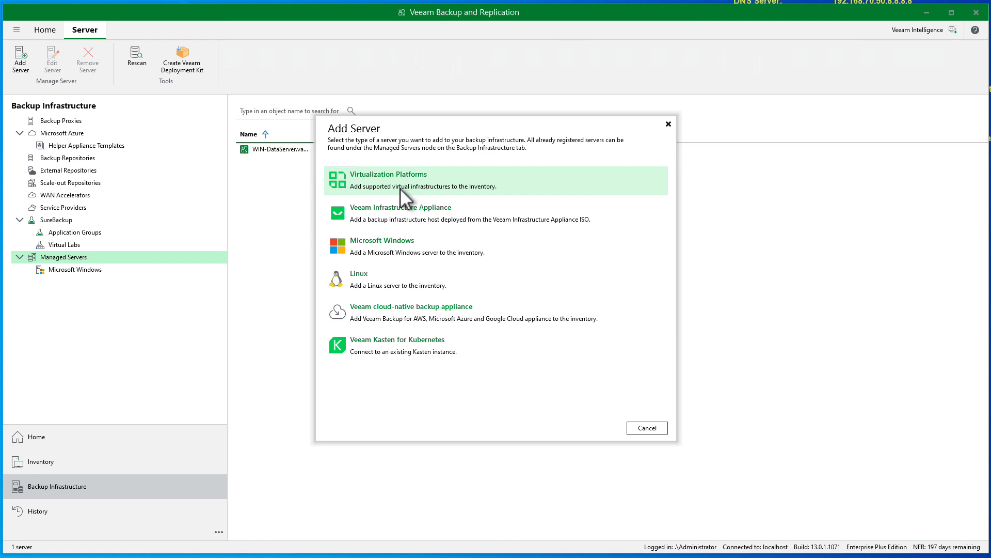
pyautogui.click(405, 197)
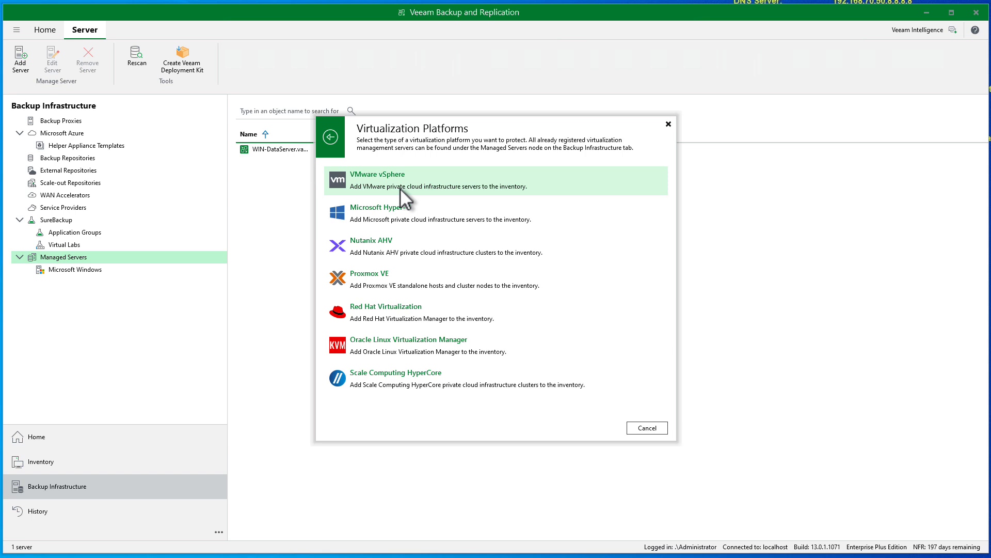
pyautogui.click(405, 196)
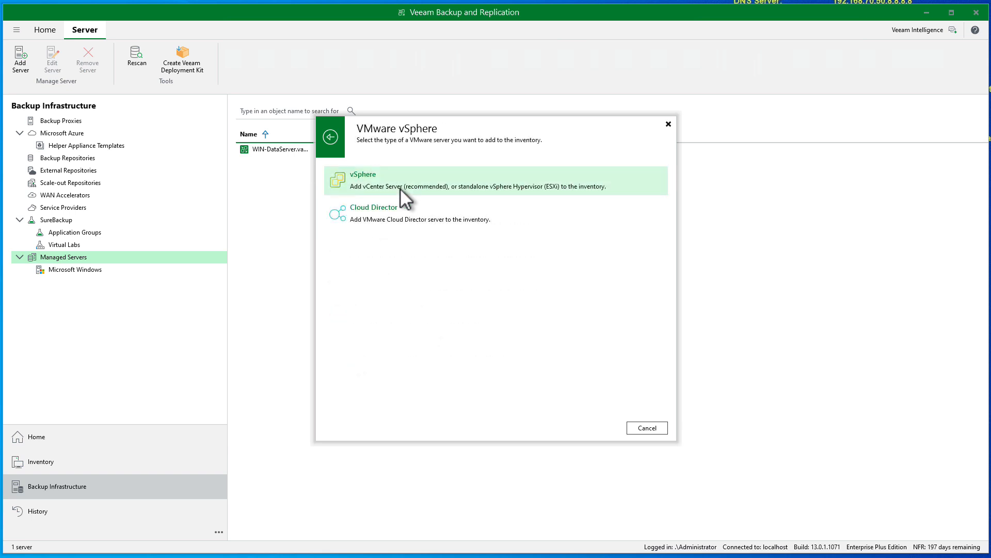
pyautogui.click(401, 188)
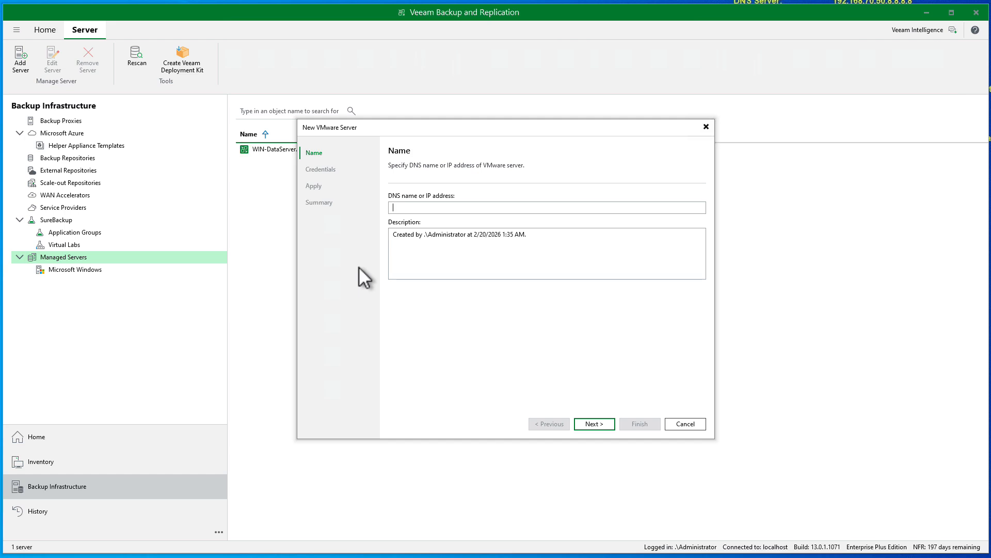
# Enter host 192.168.70.25 with description 'ESX vSphere HOST 1' and continue to Credentials
pyautogui.write('192.168.70.25')
pyautogui.press('Tab')
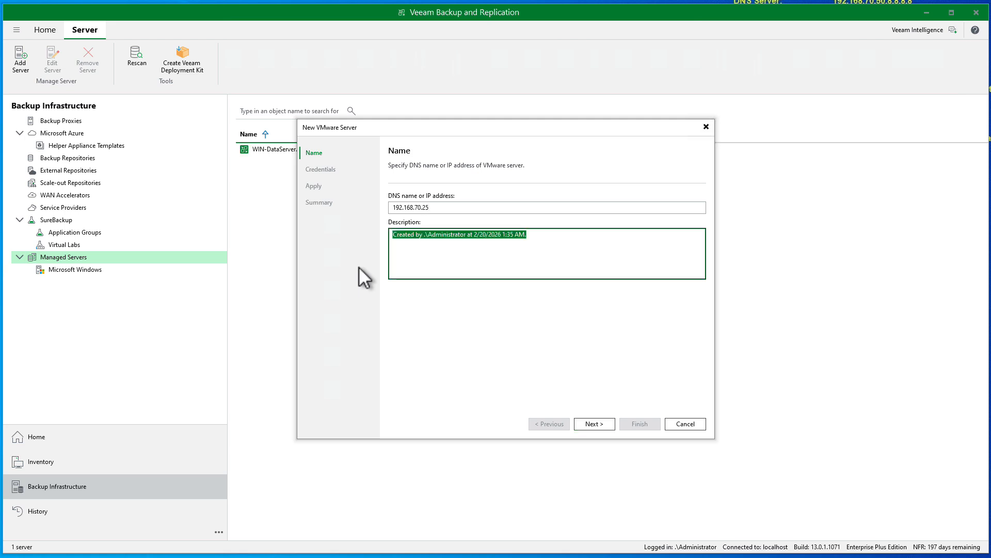
pyautogui.write('ESX')
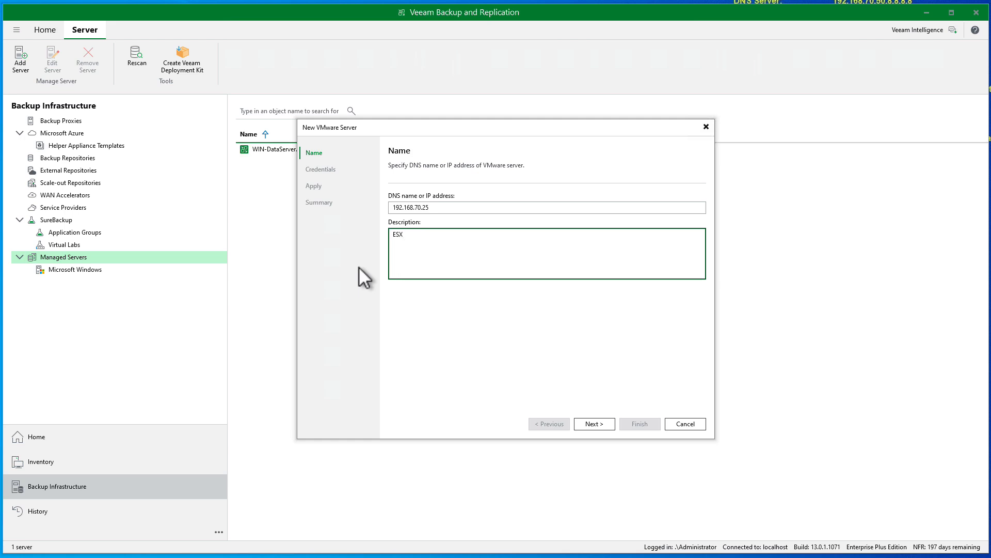
pyautogui.write('vSphere HOST 1')
pyautogui.click(587, 422)
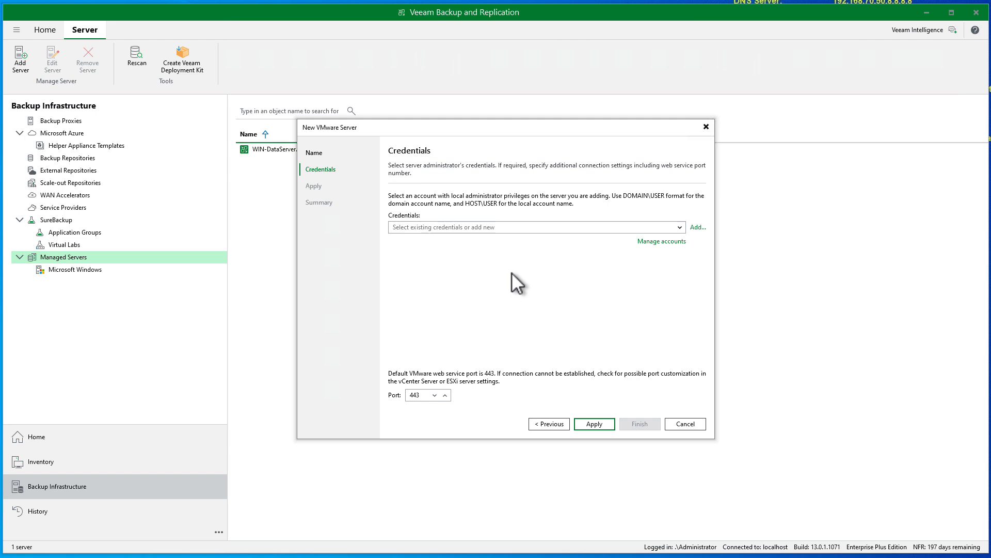
# Add root credentials for the host and connect, accepting the untrusted certificate
pyautogui.click(692, 228)
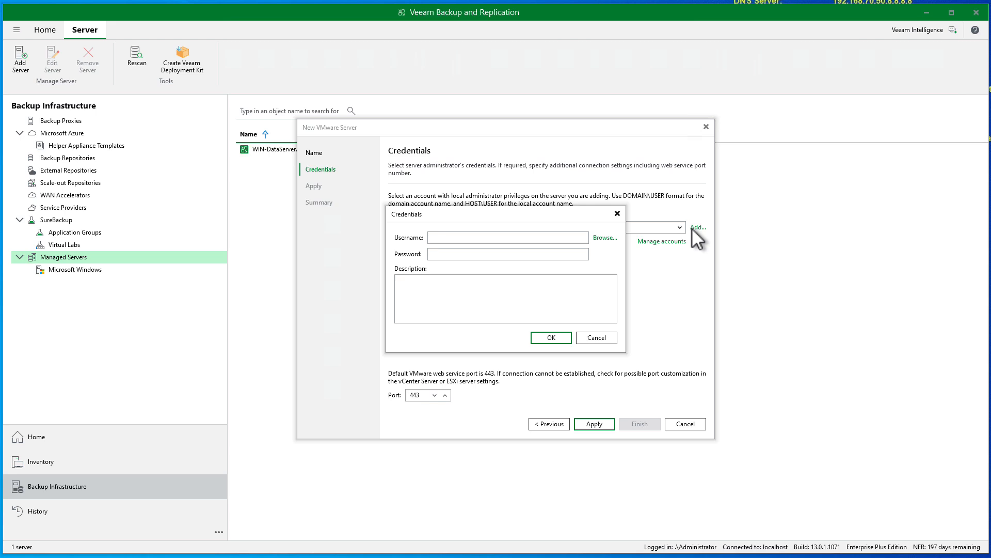
pyautogui.write('root')
pyautogui.press('Tab')
pyautogui.write('********')
pyautogui.click(542, 339)
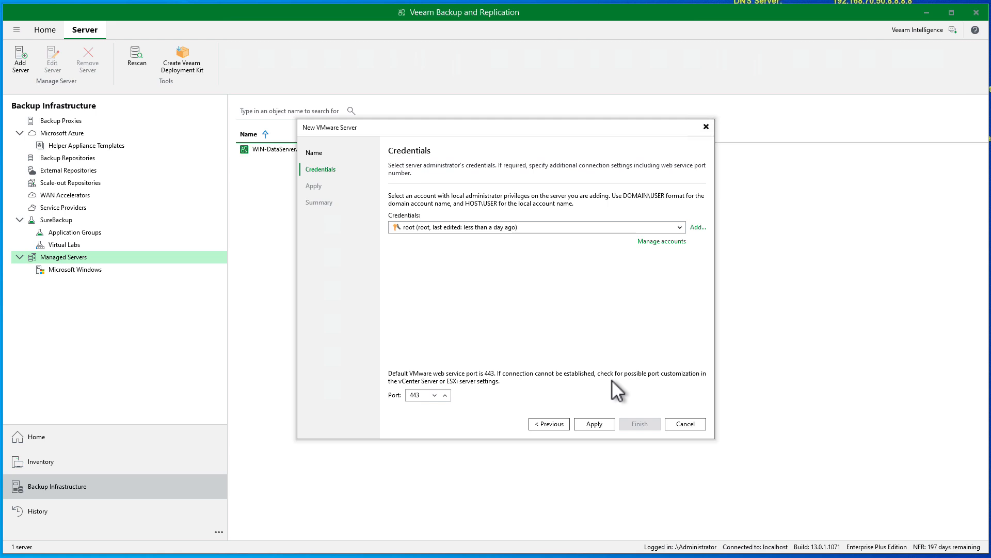
pyautogui.click(594, 423)
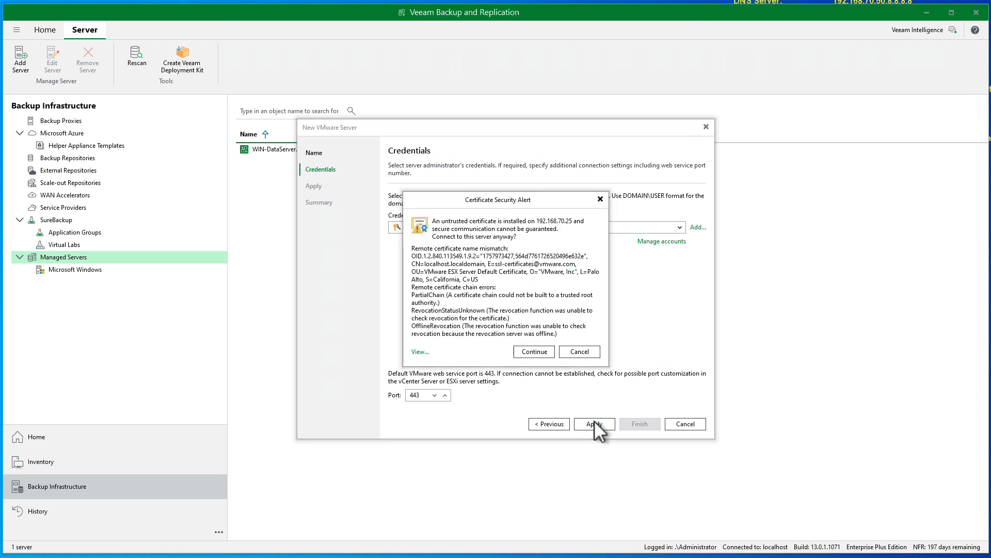
pyautogui.click(535, 352)
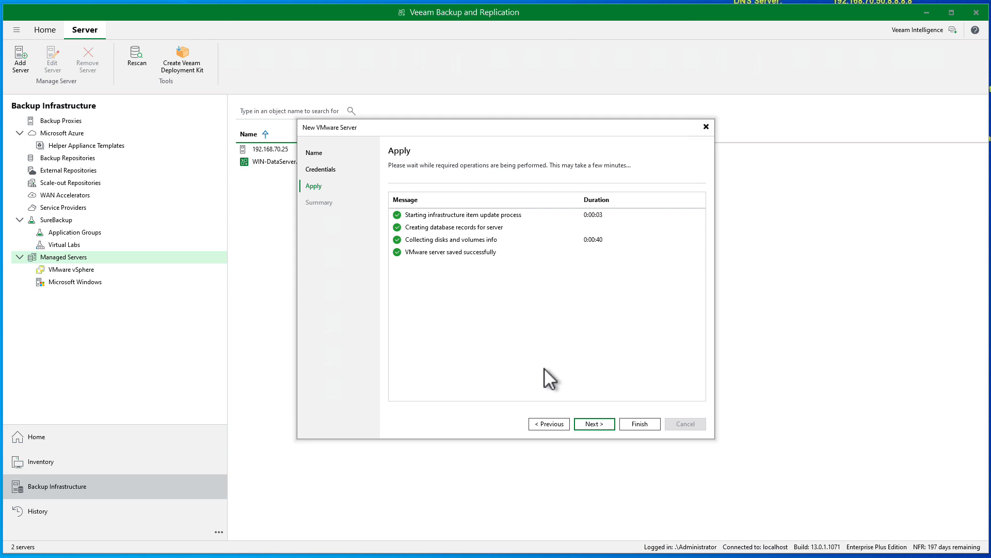
pyautogui.click(593, 425)
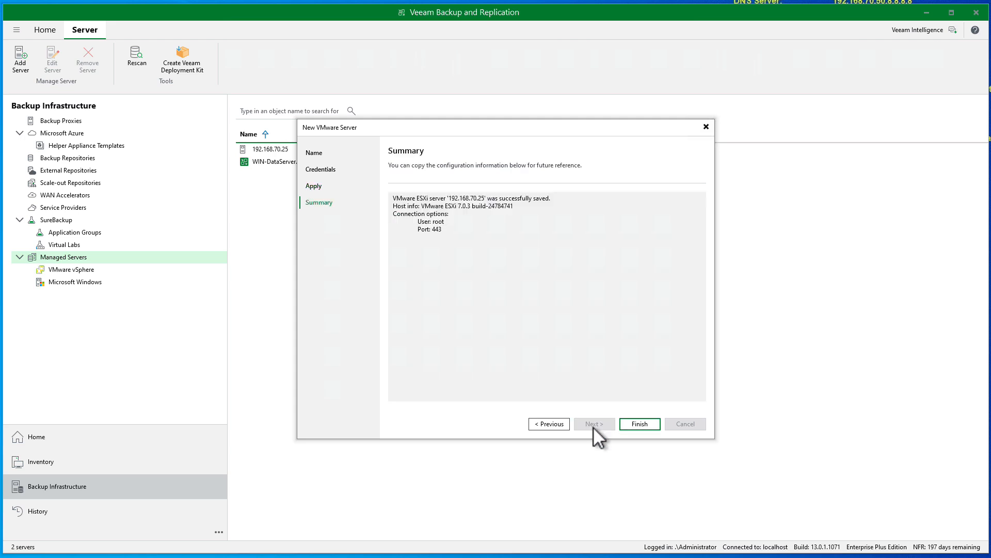
pyautogui.click(639, 424)
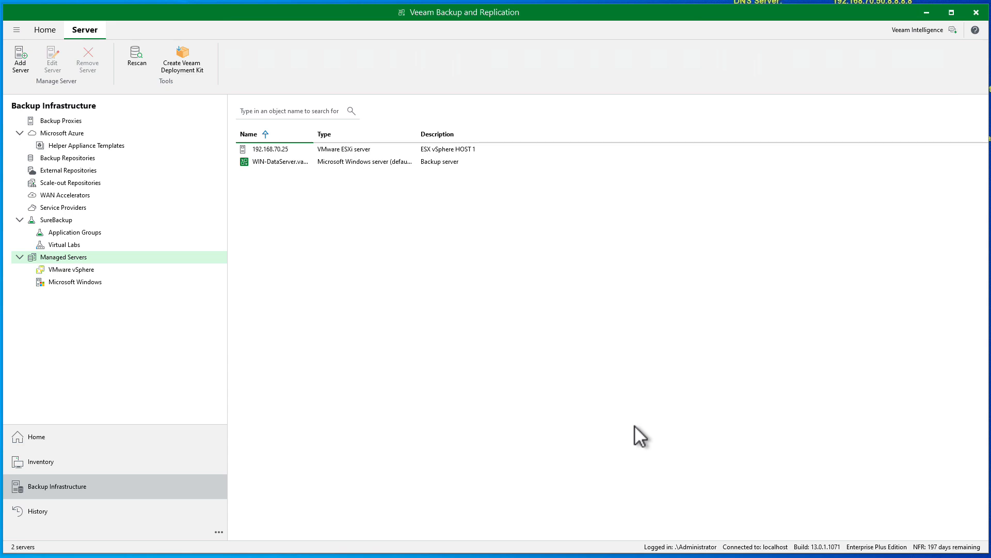
pyautogui.click(84, 272)
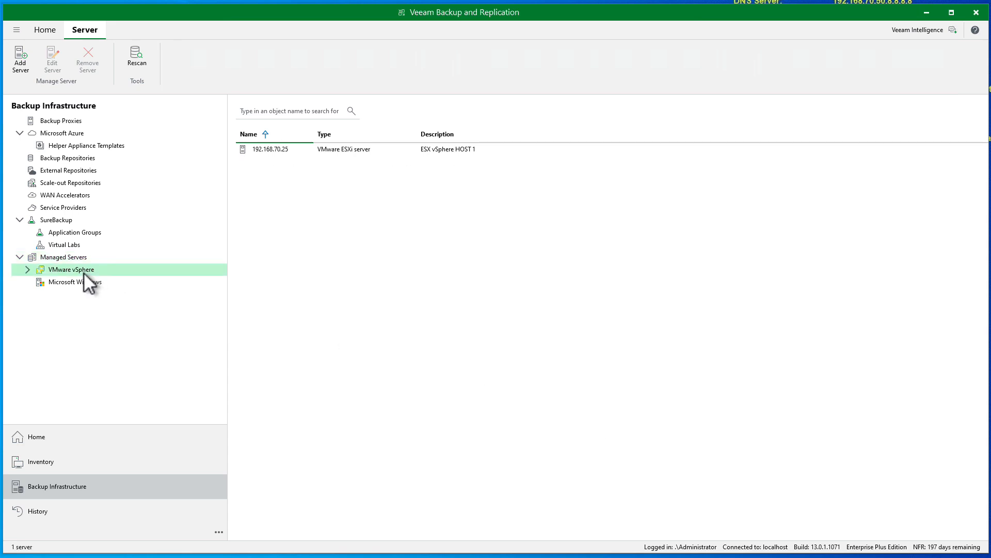
pyautogui.click(28, 270)
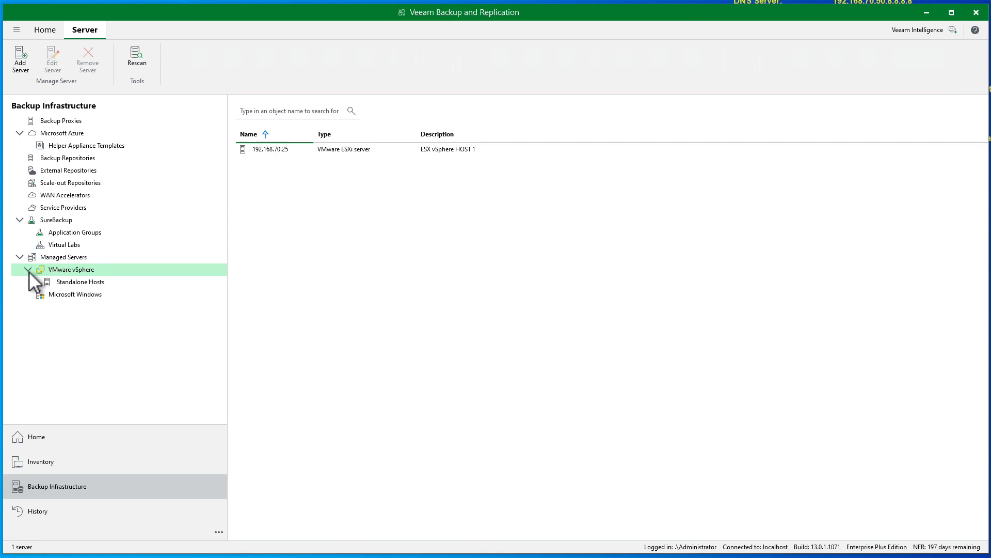
pyautogui.click(65, 280)
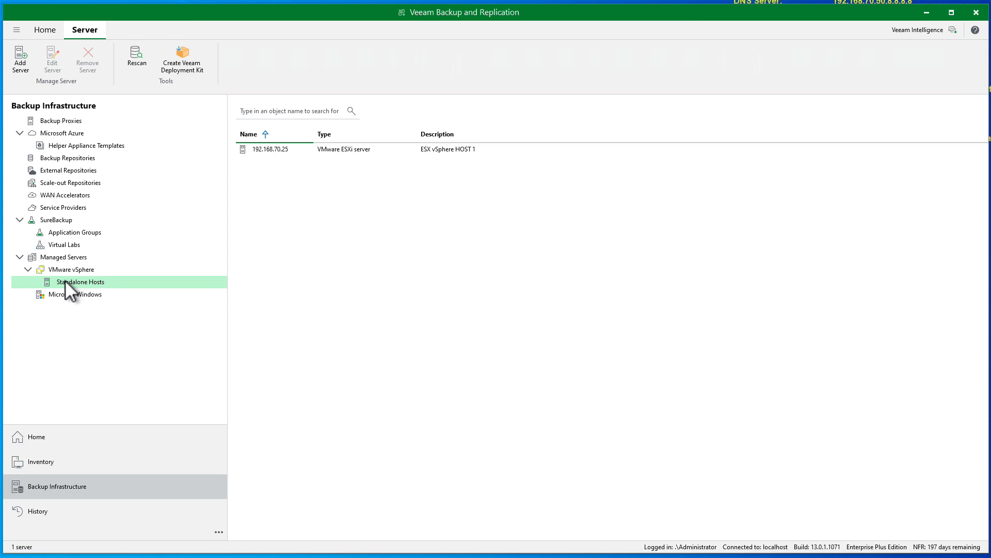
pyautogui.click(82, 270)
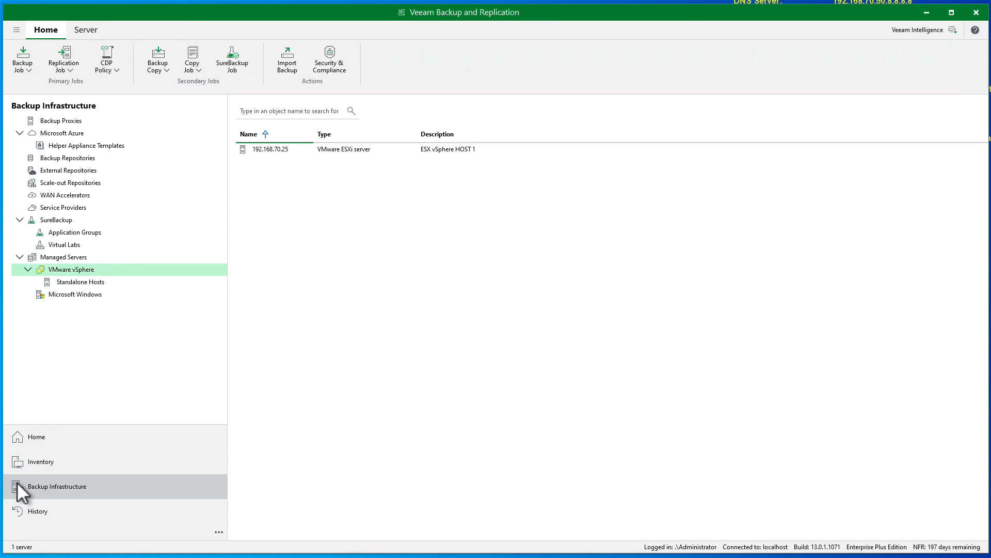
pyautogui.click(34, 438)
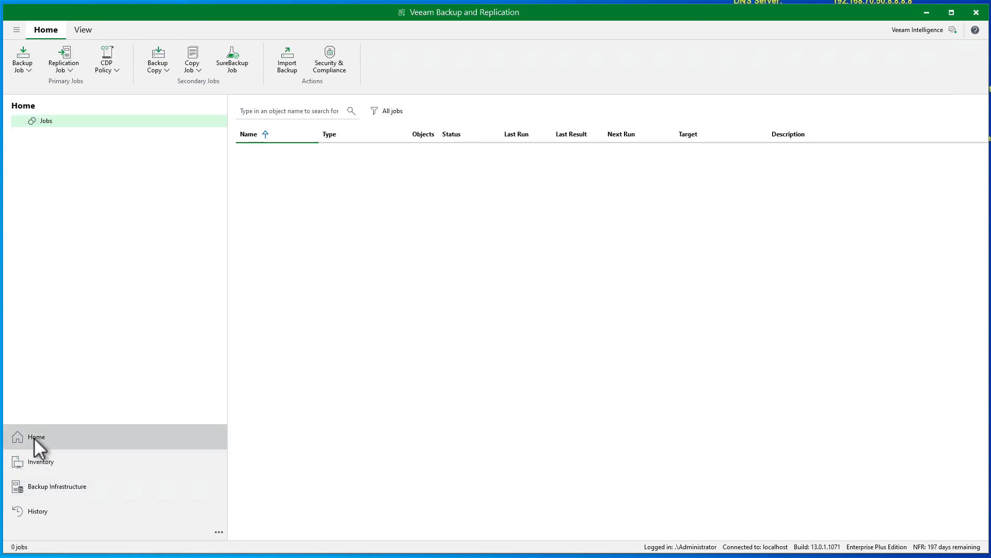
pyautogui.click(39, 485)
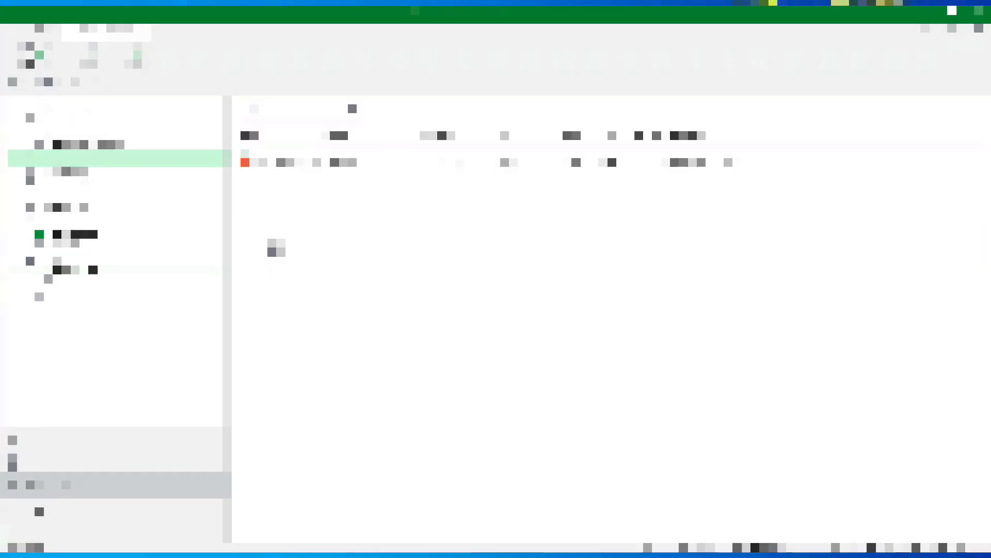
# Select the Cloudian #1 repository, then switch to the Cloudian console window
pyautogui.click(277, 150)
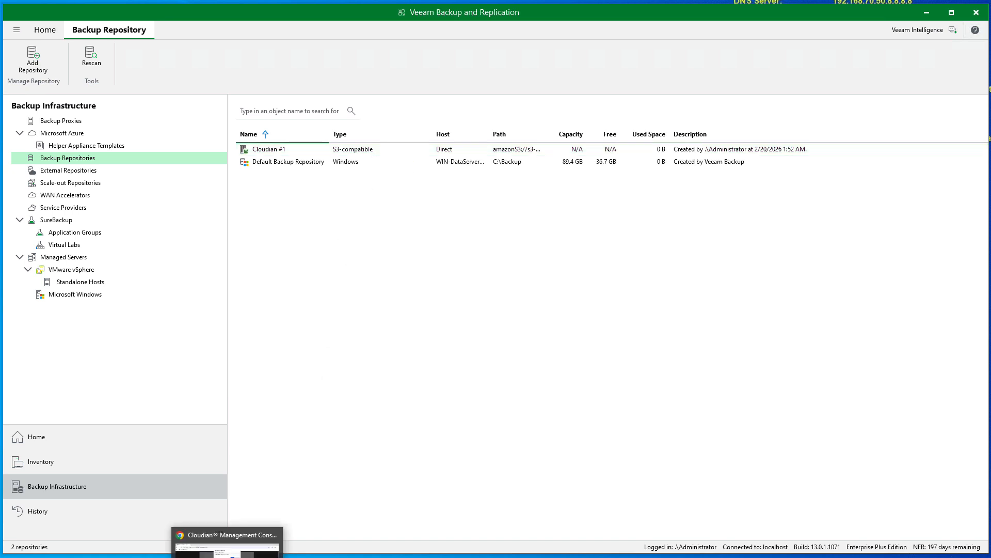
pyautogui.click(228, 557)
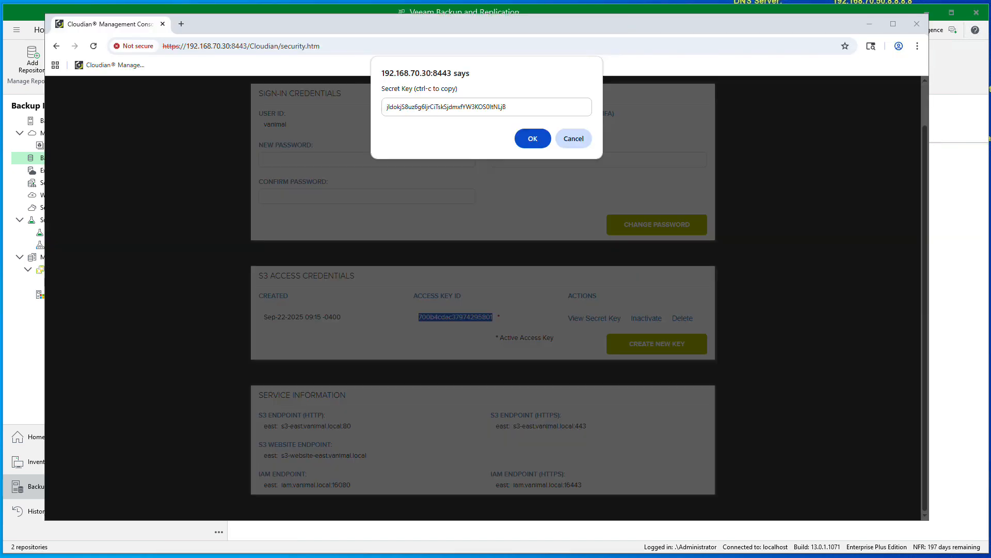
# Dismiss the secret key prompt and create bucket 'bucket3' under Buckets & Objects
pyautogui.click(576, 135)
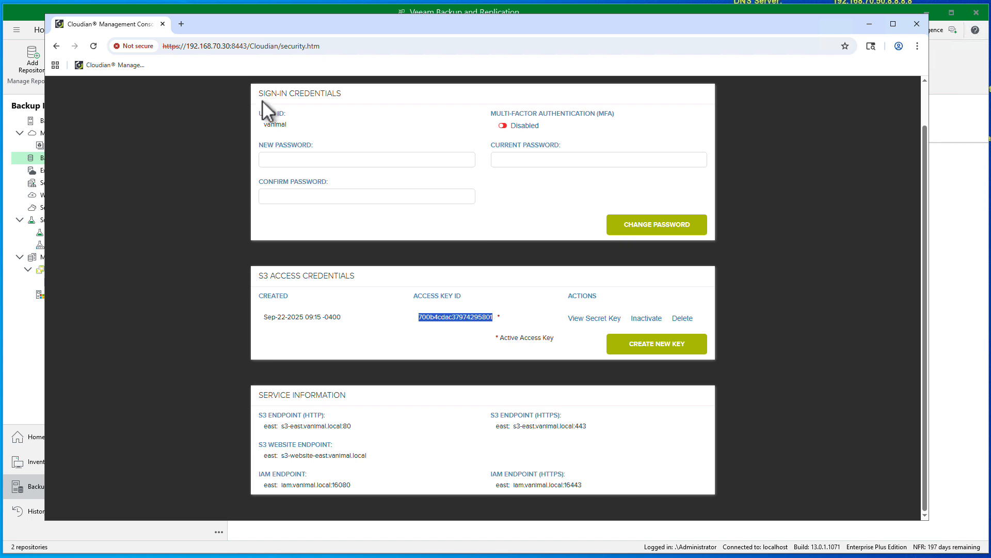
pyautogui.scroll(1, 399, 221)
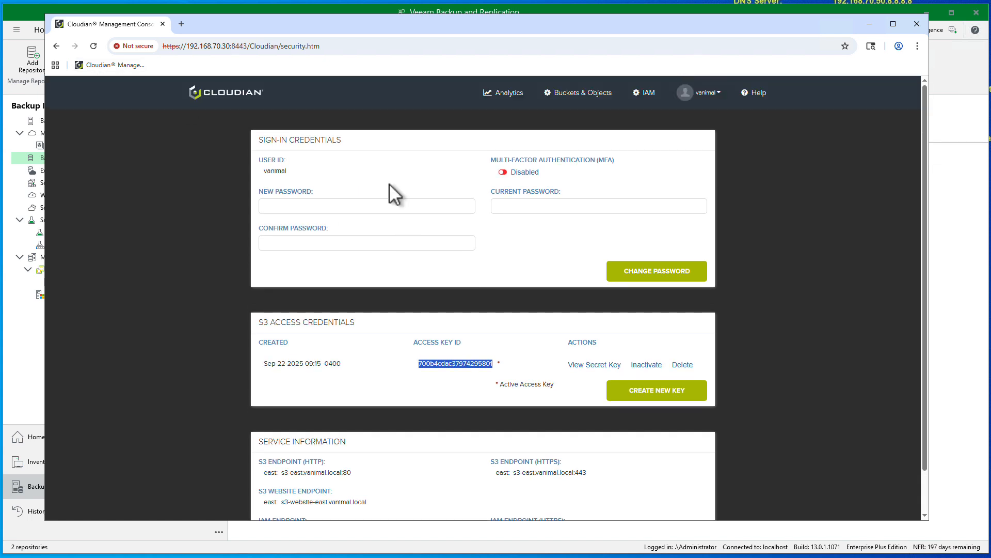
pyautogui.click(587, 96)
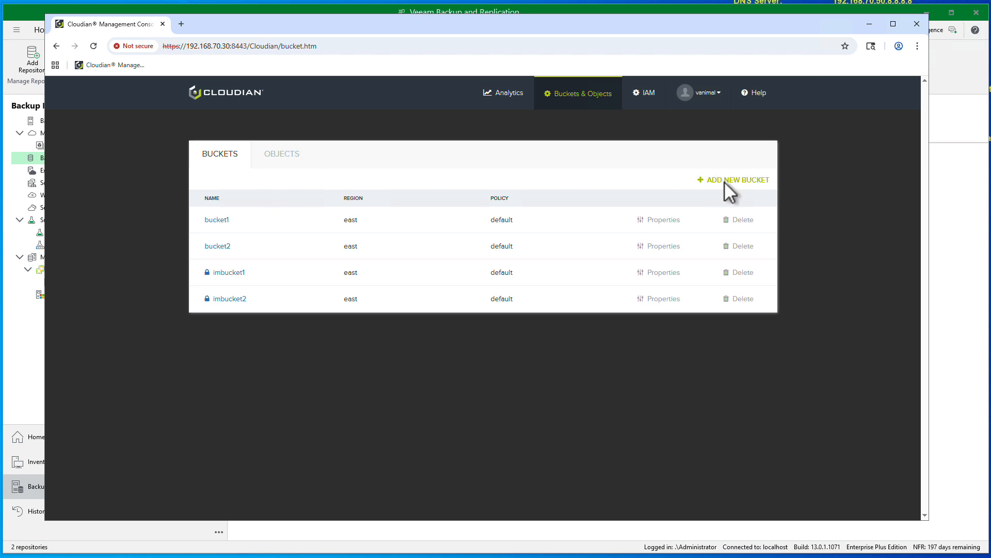
pyautogui.click(738, 180)
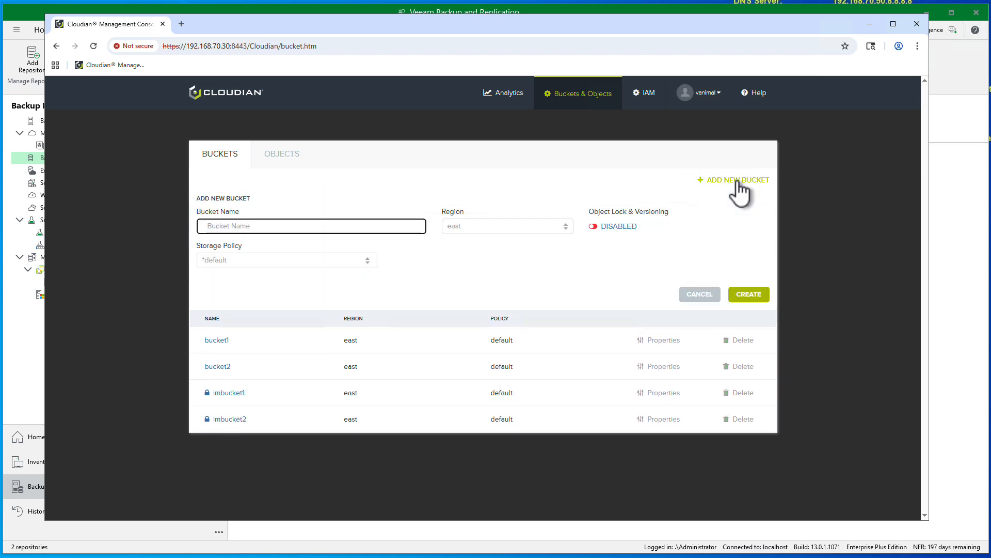
pyautogui.write('bucket3')
pyautogui.click(755, 302)
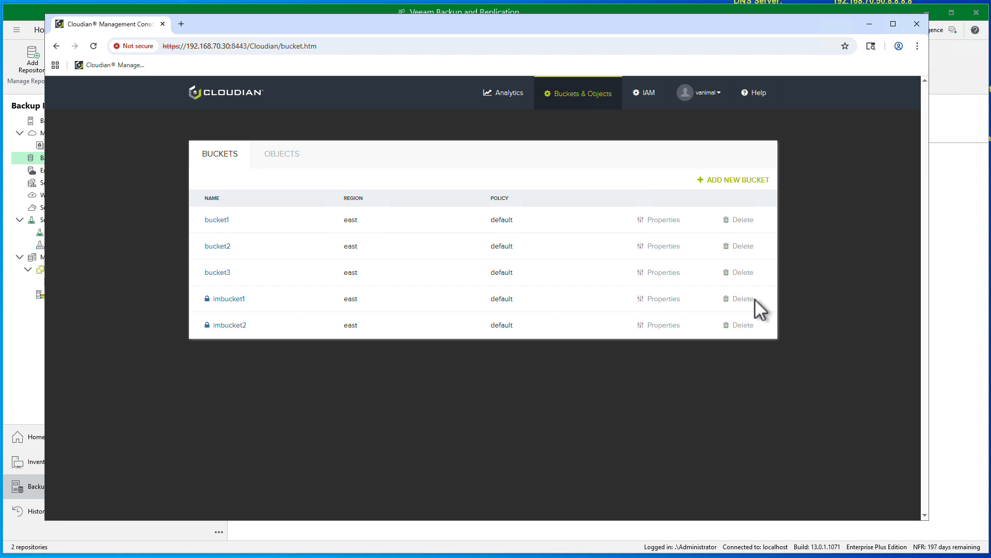
# Create bucket 'imbucket3' with Object Lock & Versioning enabled, accepting the lock warning
pyautogui.click(732, 182)
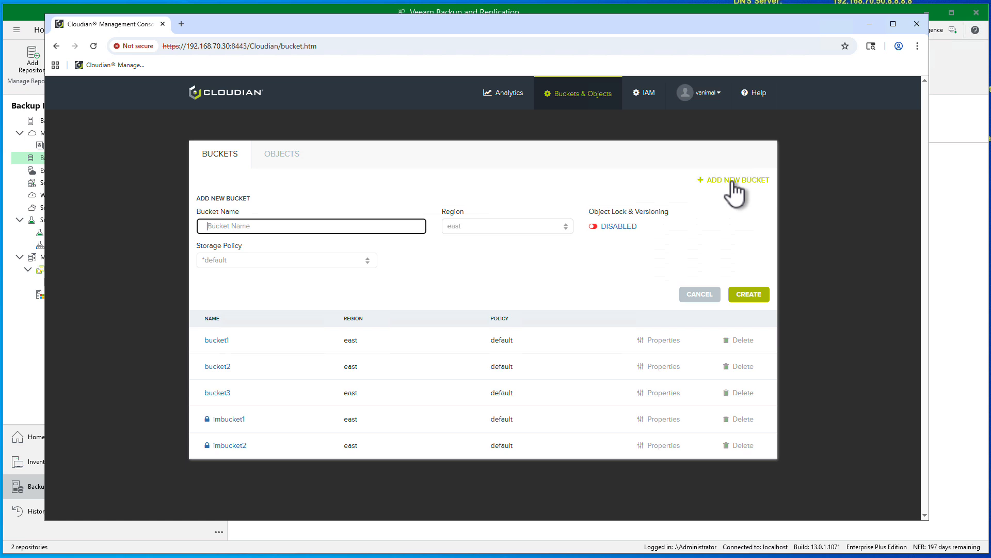
pyautogui.write('imbucket3')
pyautogui.click(597, 227)
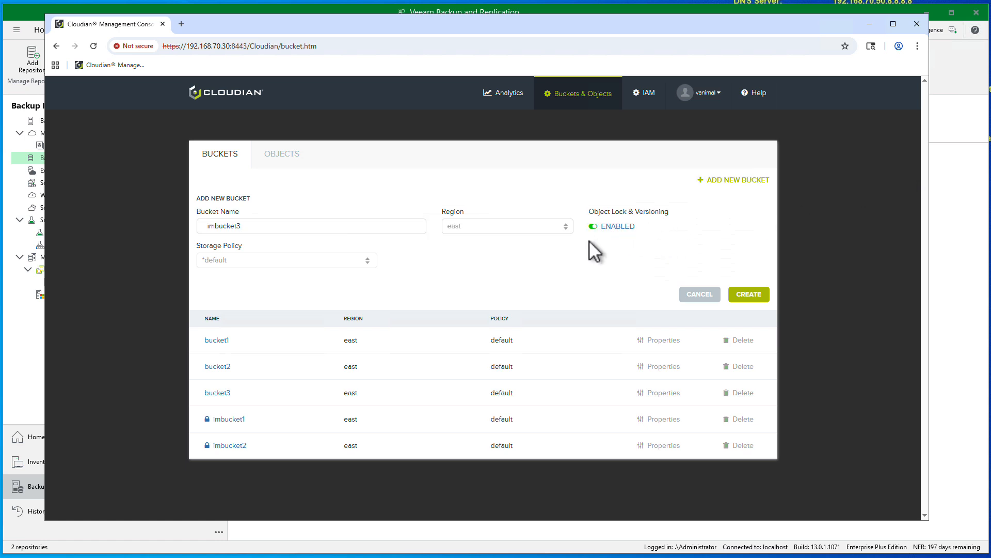
pyautogui.click(746, 295)
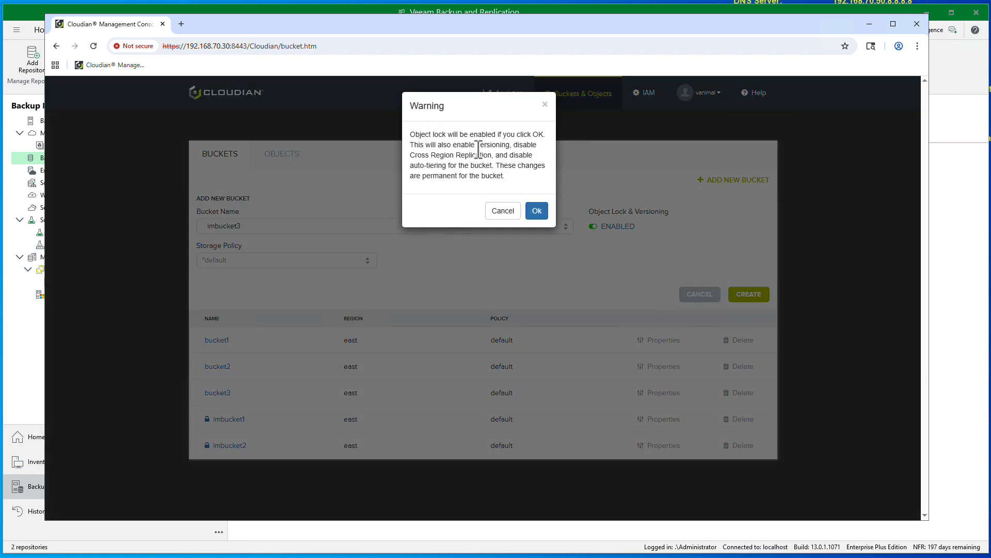
pyautogui.click(540, 215)
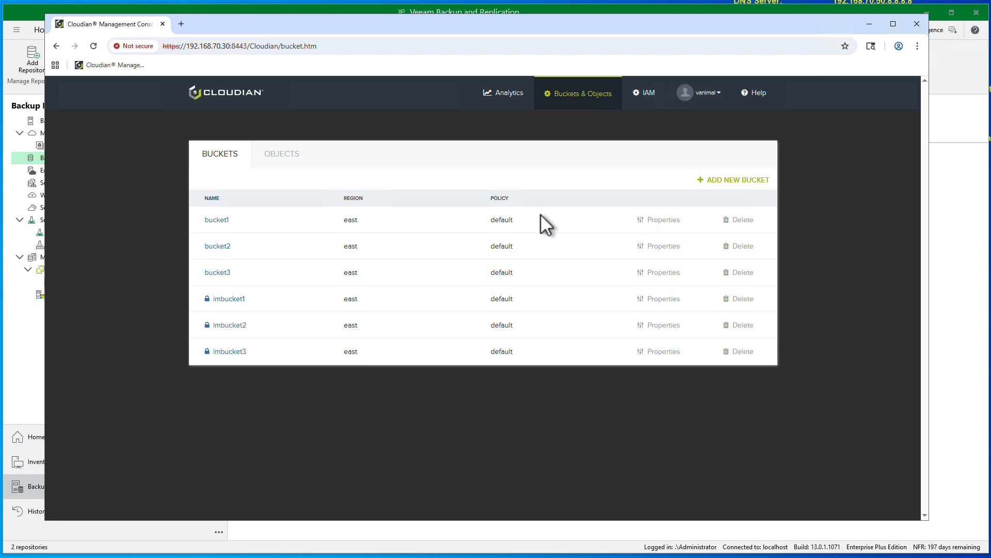
pyautogui.click(701, 98)
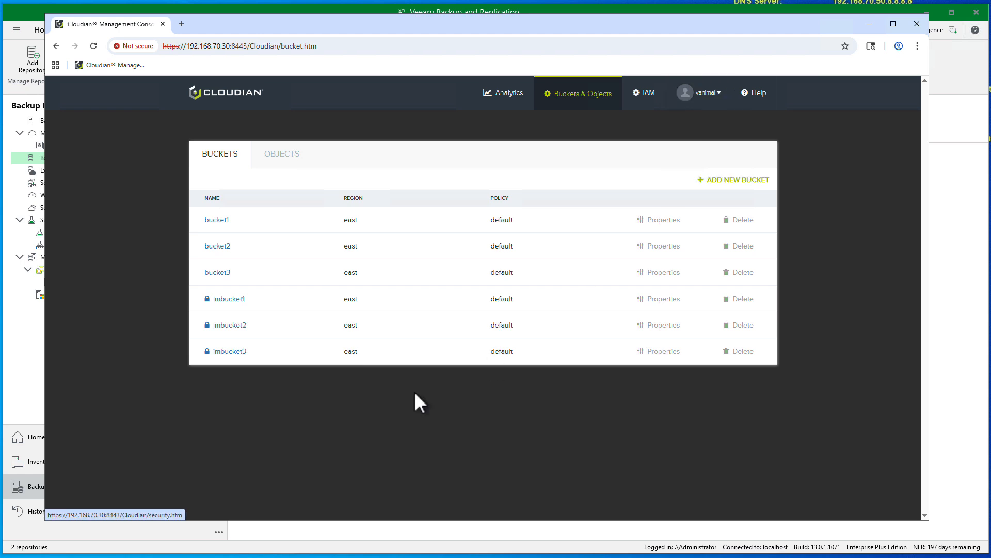
# Start a new S3 Compatible object storage repository named 'Cloudian IM #3' and reach its Account step
pyautogui.click(21, 528)
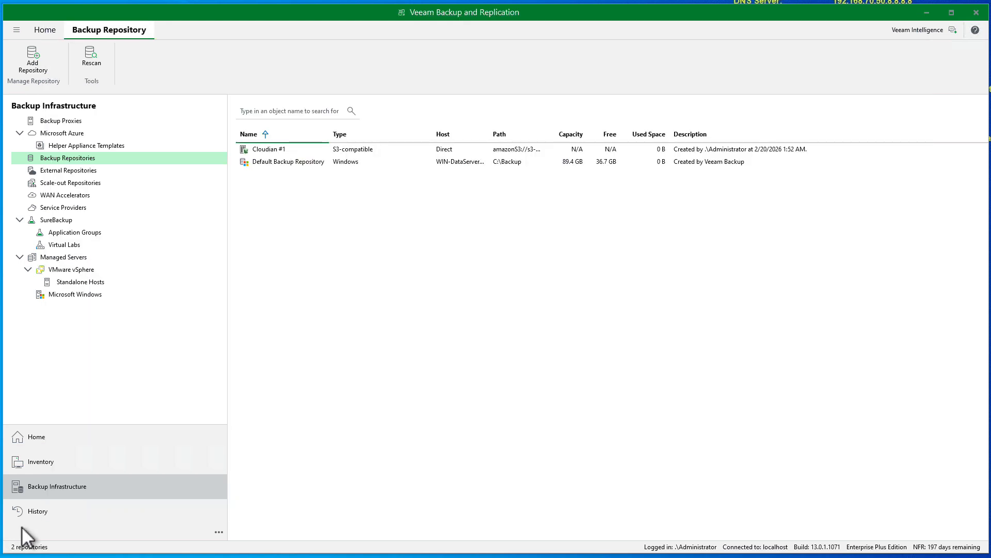
pyautogui.rightClick(314, 309)
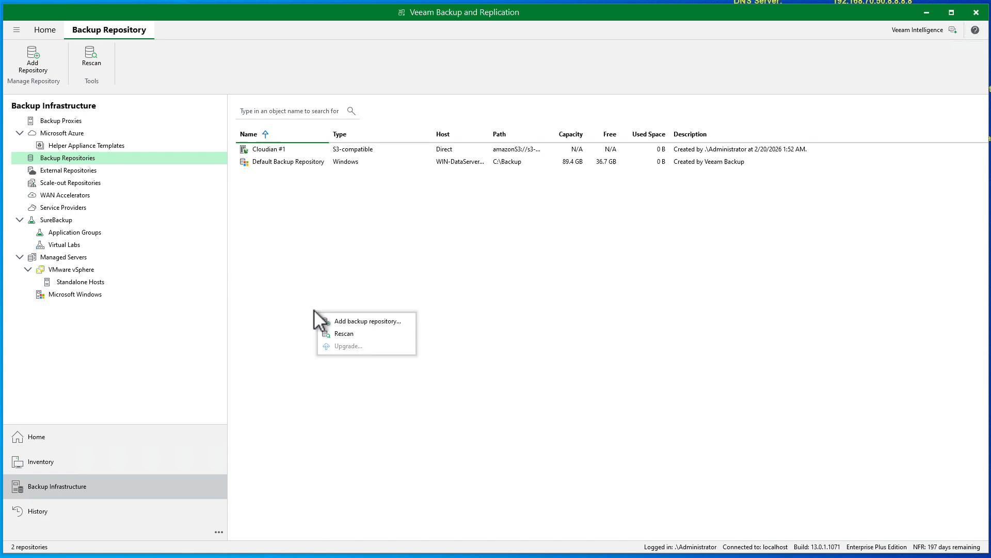
pyautogui.click(364, 321)
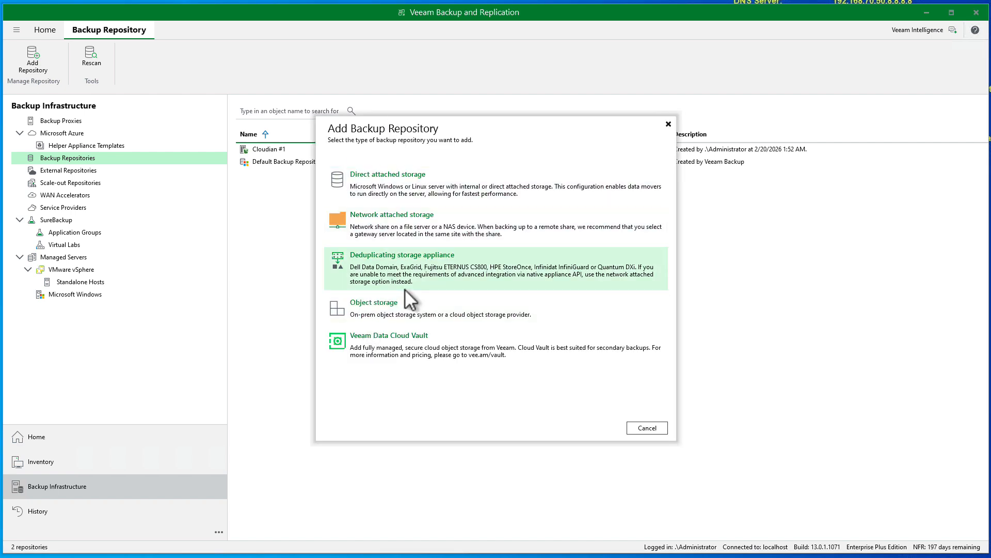
pyautogui.click(404, 305)
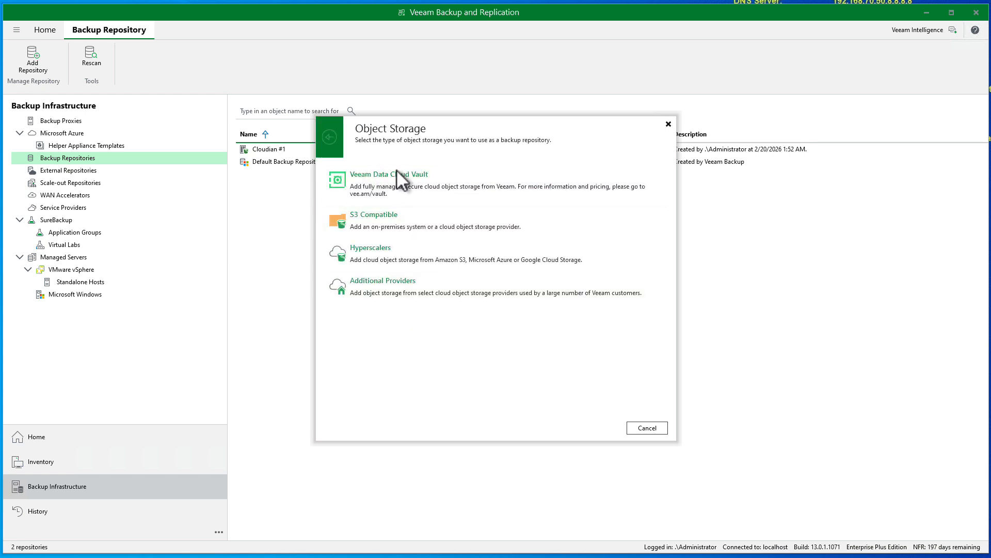
pyautogui.click(376, 221)
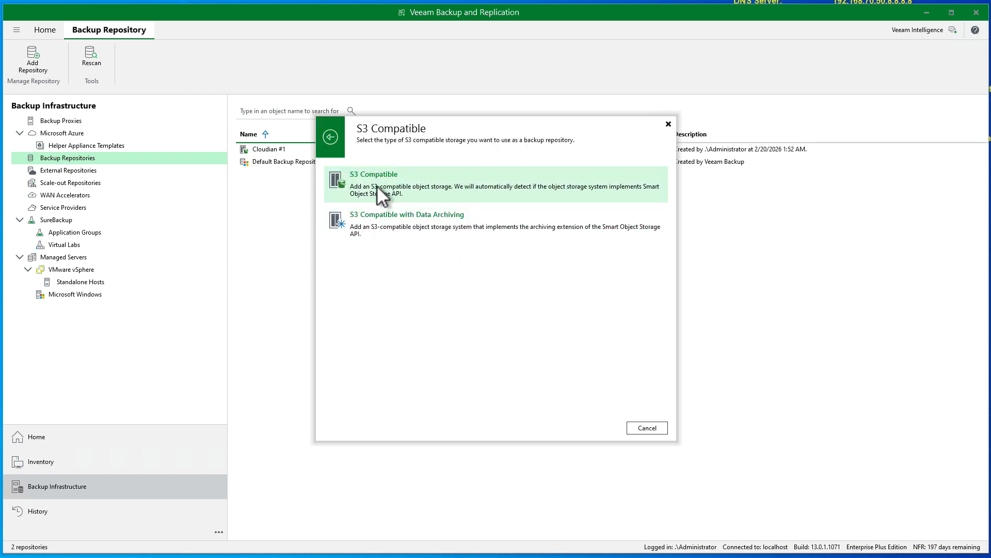
pyautogui.click(377, 186)
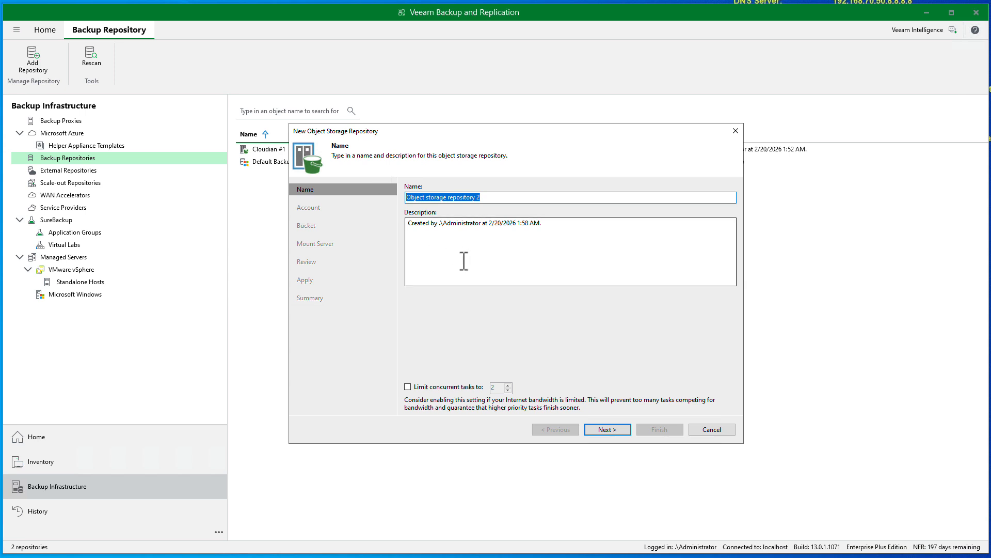
pyautogui.write('Cloudian')
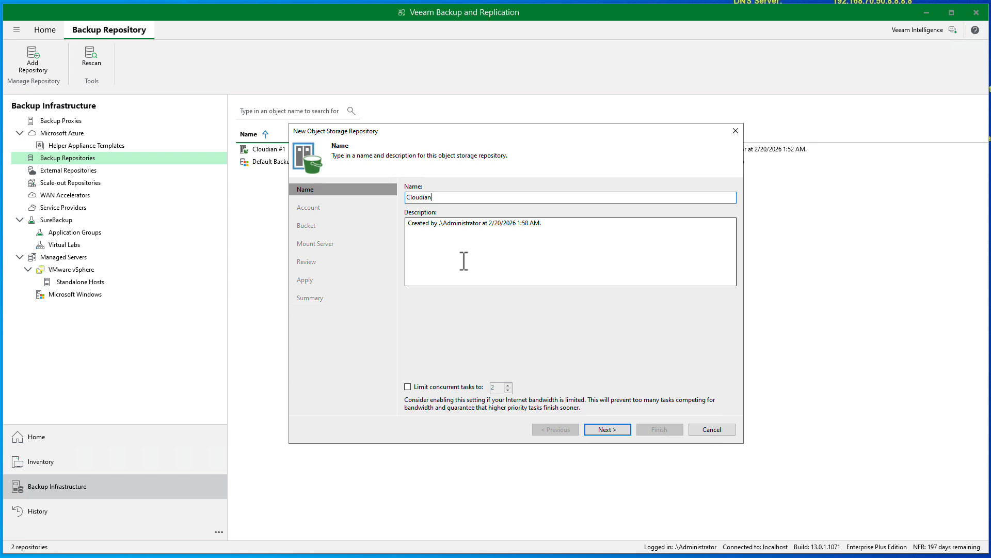
pyautogui.write(' IM #3')
pyautogui.click(607, 429)
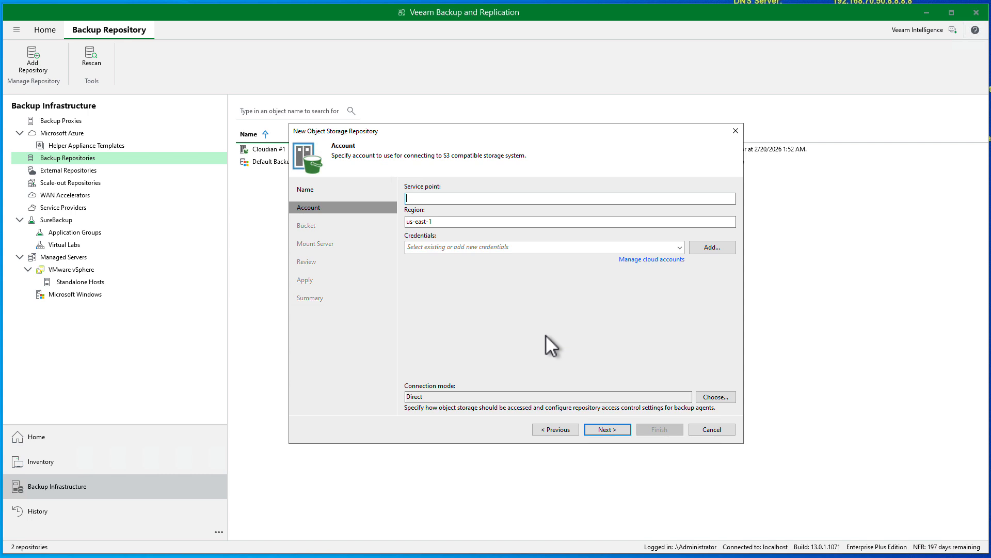
# Replace the default us-east-1 region with east
pyautogui.moveTo(450, 222); pyautogui.dragTo(386, 225)
pyautogui.write('e')
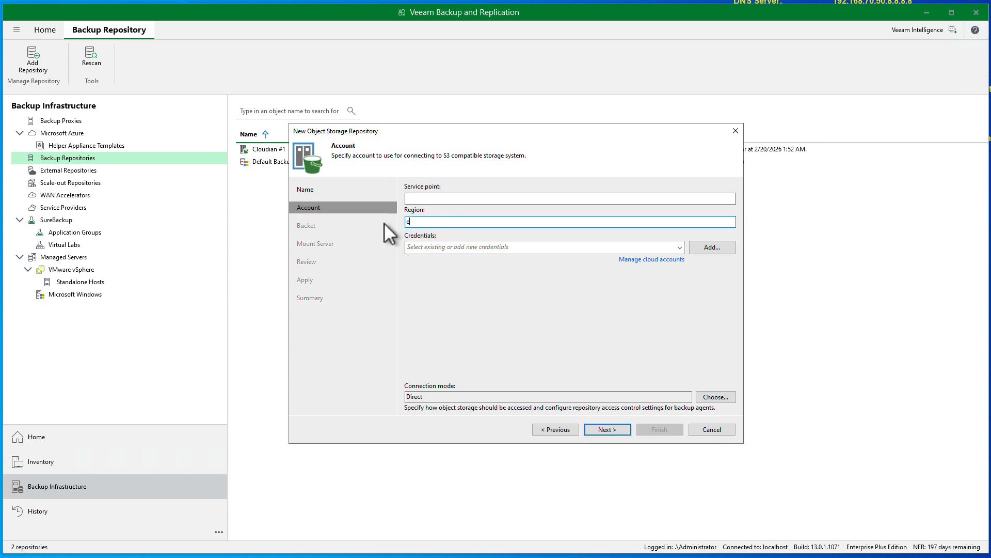
pyautogui.write('ast')
# Copy the HTTPS S3 endpoint s3-east.vanimal.local:443 from Cloudian's Security Credentials page
pyautogui.hotkey('alt', 'Tab')
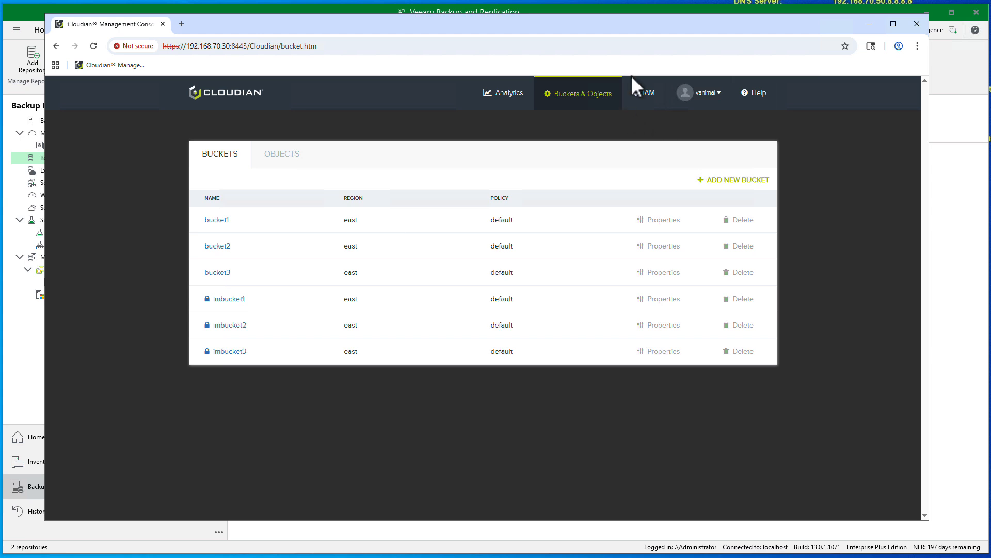
pyautogui.moveTo(703, 94)
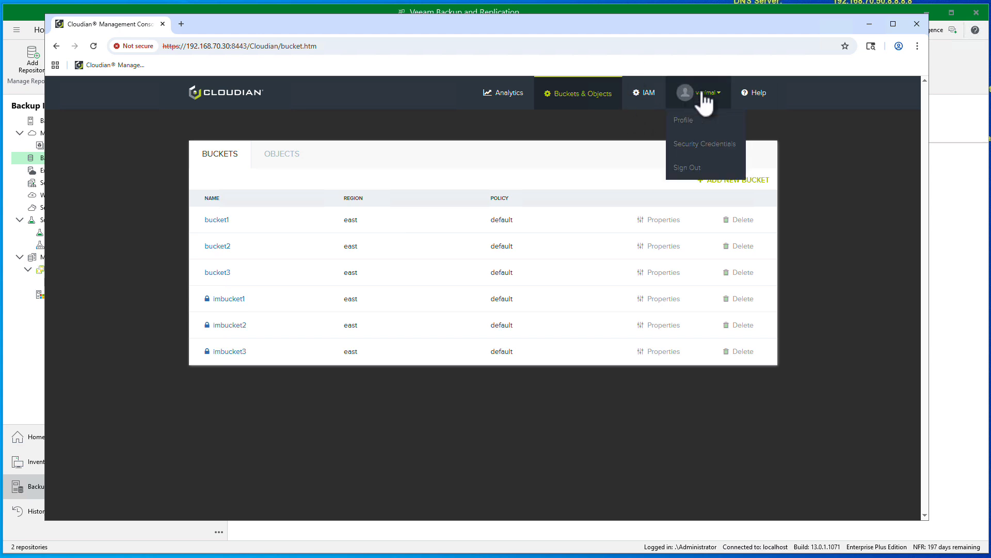
pyautogui.click(707, 145)
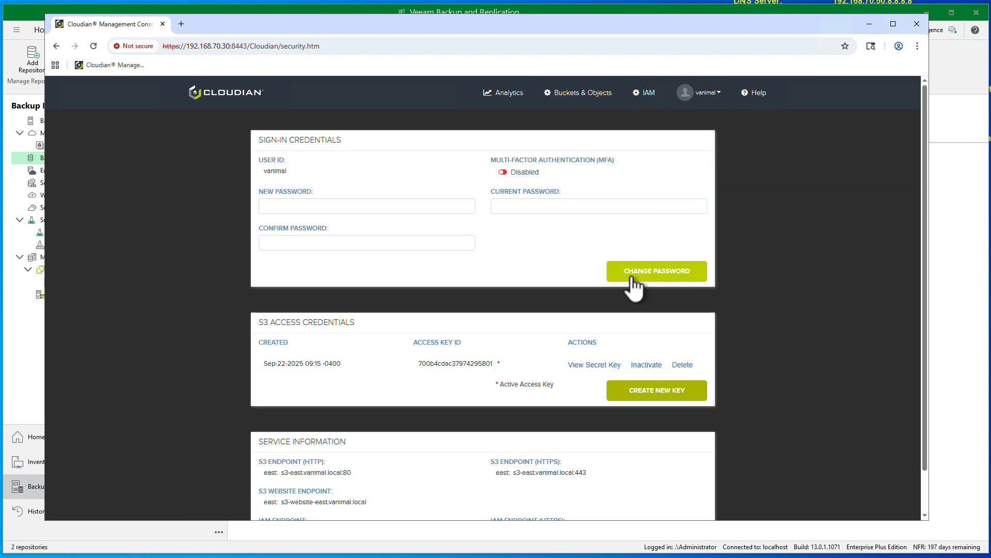
pyautogui.scroll(-1, 637, 279)
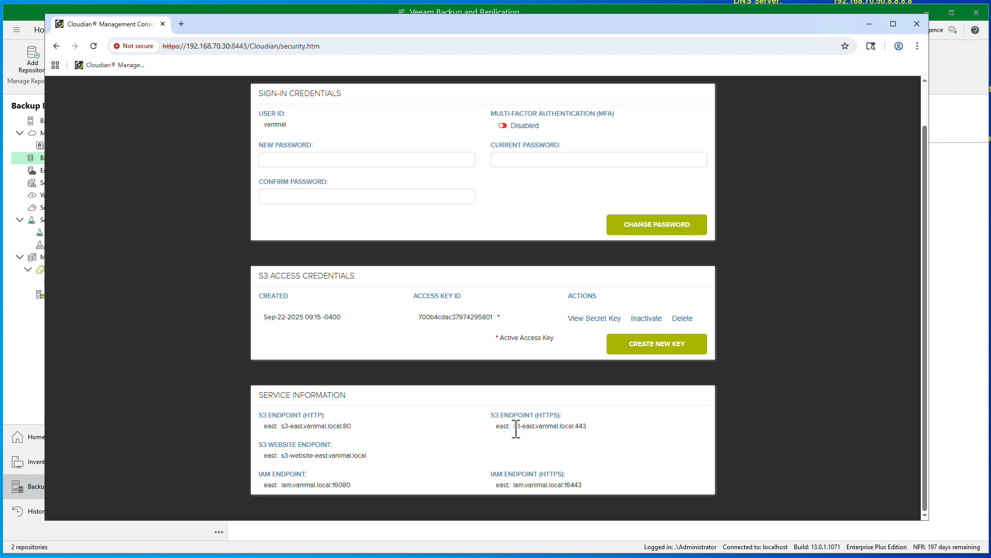
pyautogui.moveTo(516, 428); pyautogui.dragTo(586, 427)
pyautogui.rightClick(578, 427)
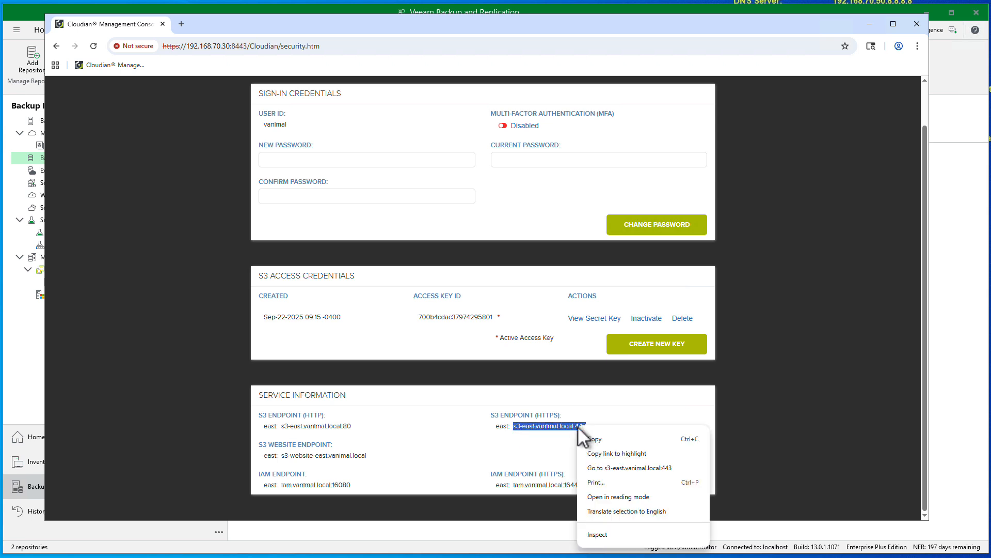
pyautogui.click(596, 439)
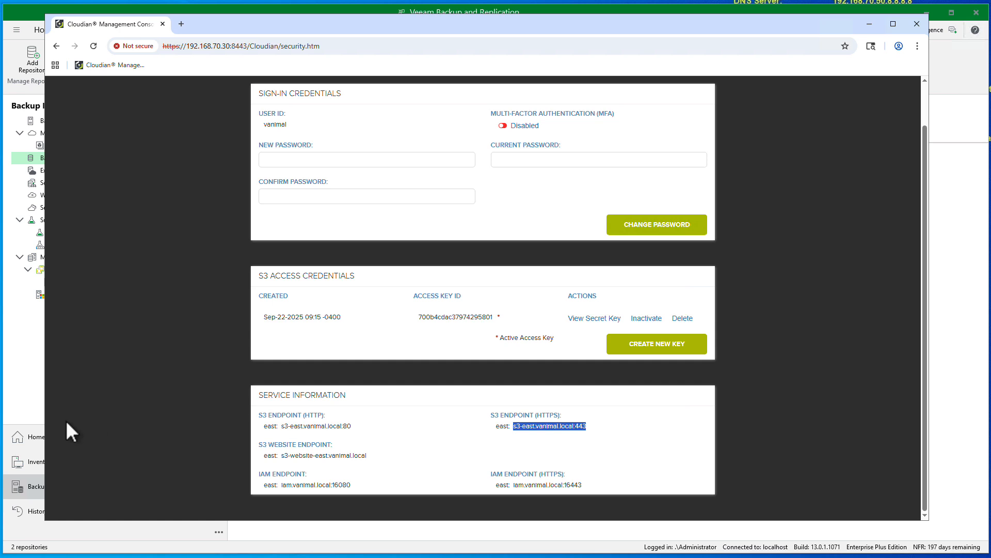
pyautogui.click(21, 389)
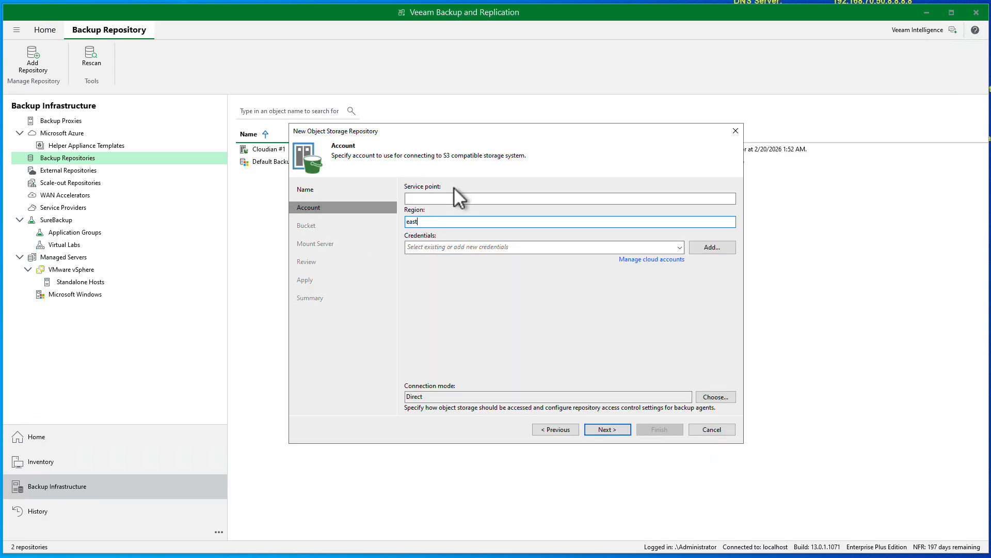
# Use service point s3-east.vanimal.local:443 with the stored Cloudian credential, accepting the certificate
pyautogui.click(447, 198)
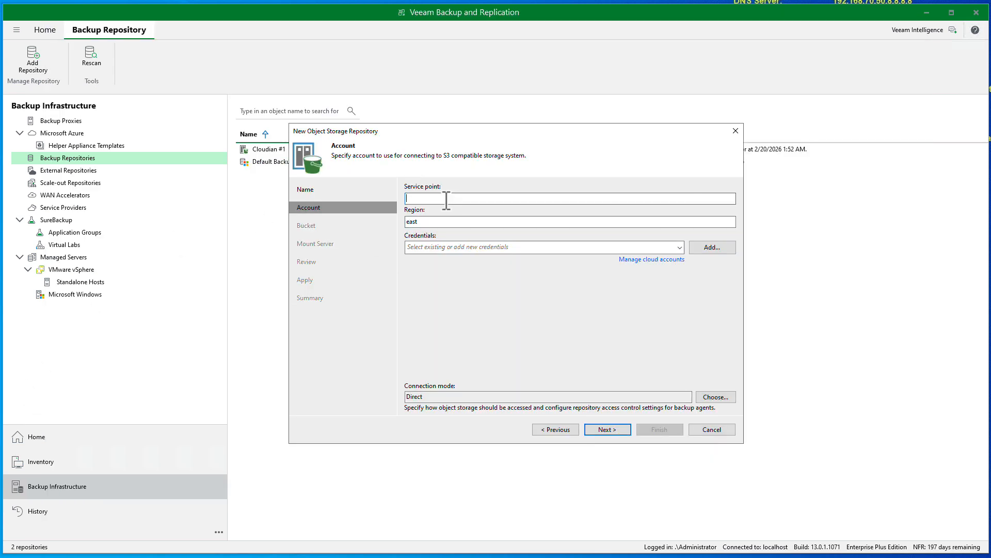
pyautogui.write('s3-east.vanimal.local:443')
pyautogui.click(680, 247)
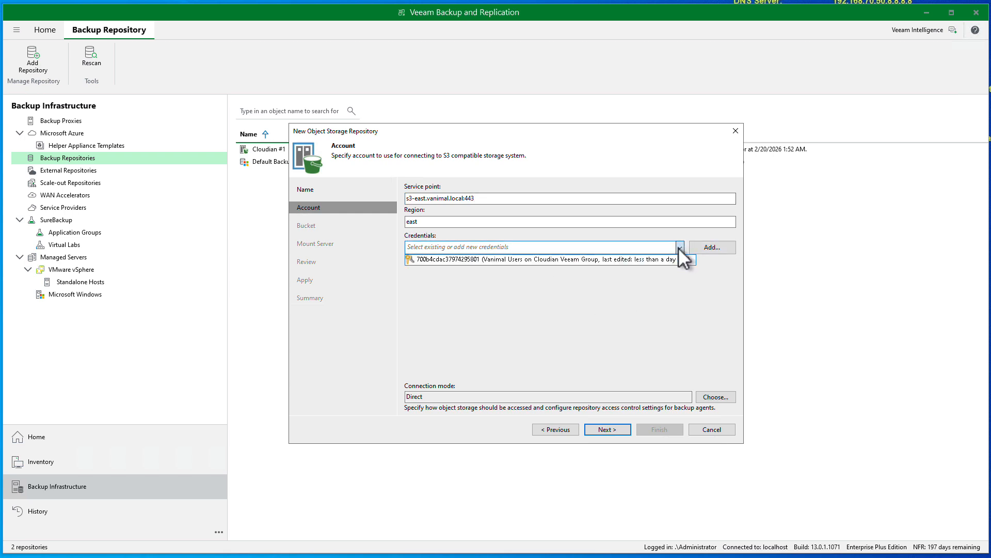
pyautogui.click(487, 261)
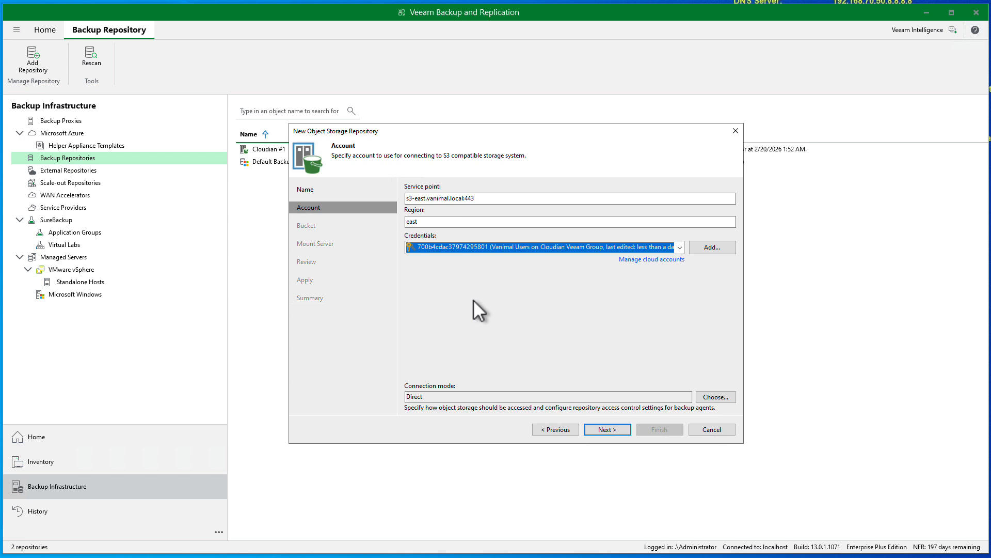
pyautogui.click(602, 428)
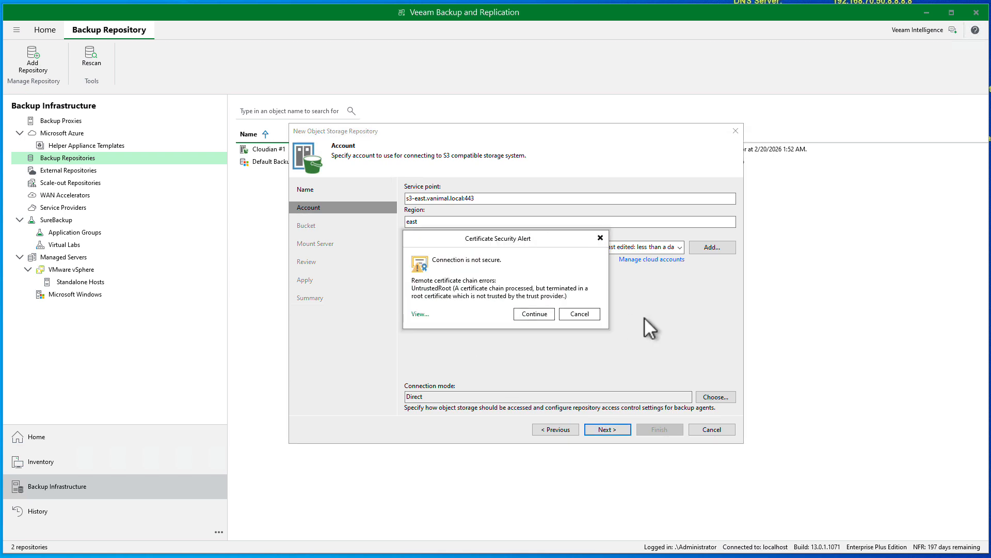
pyautogui.click(537, 312)
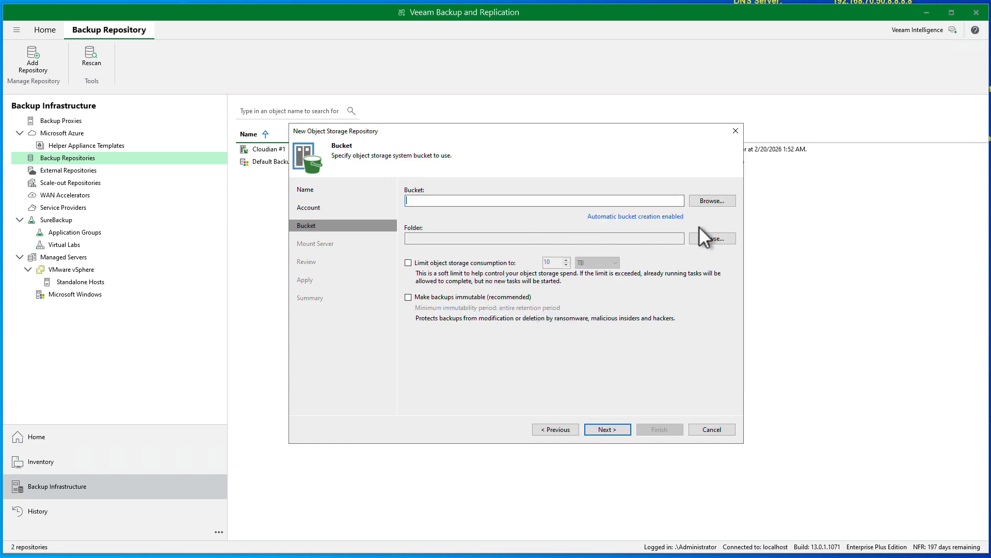
# Target bucket imbucket3 with a newly created folder imdata3
pyautogui.click(709, 201)
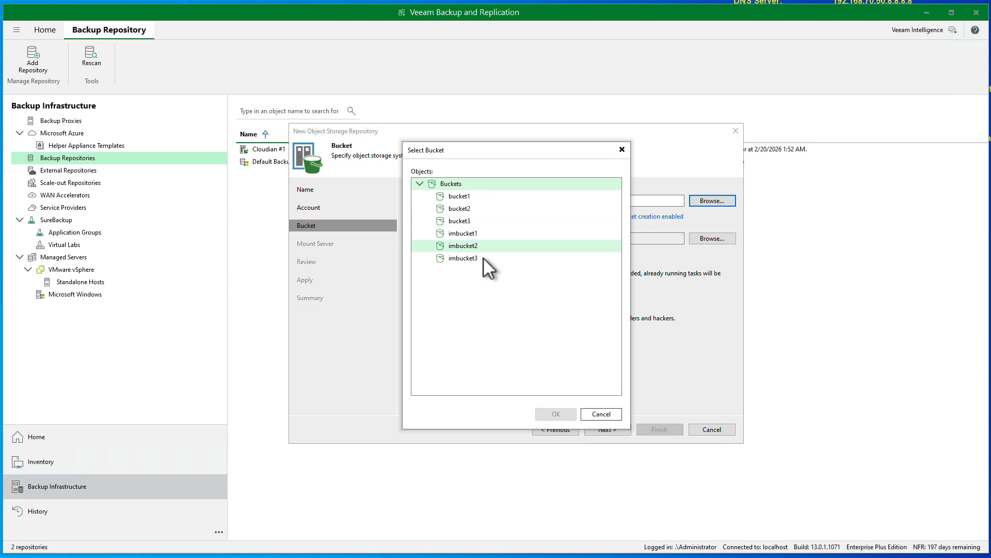
pyautogui.click(481, 258)
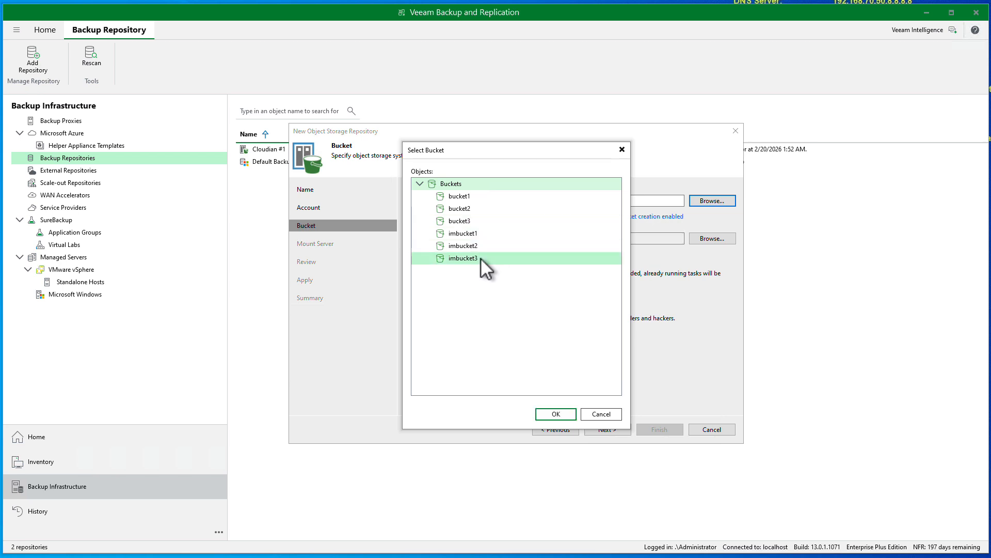
pyautogui.click(559, 413)
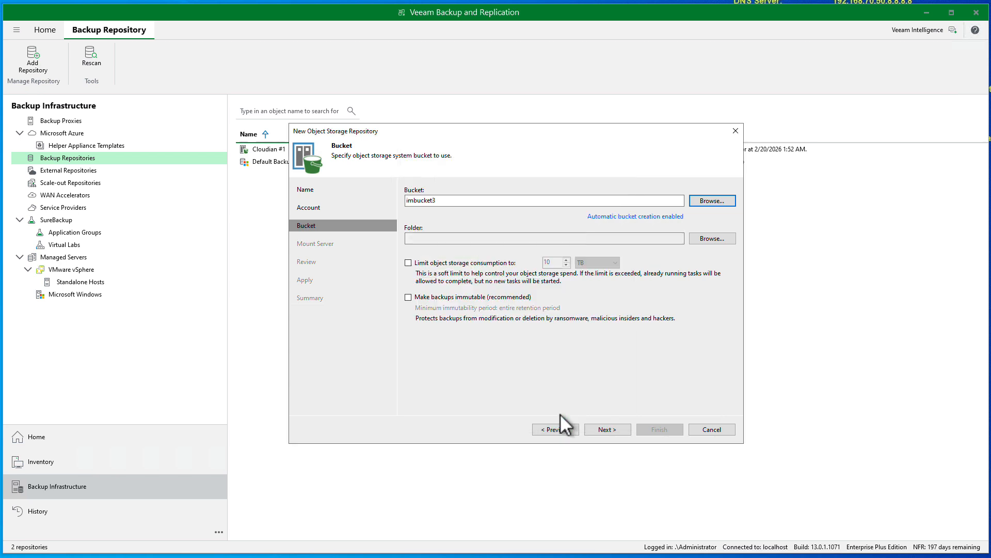
pyautogui.click(712, 238)
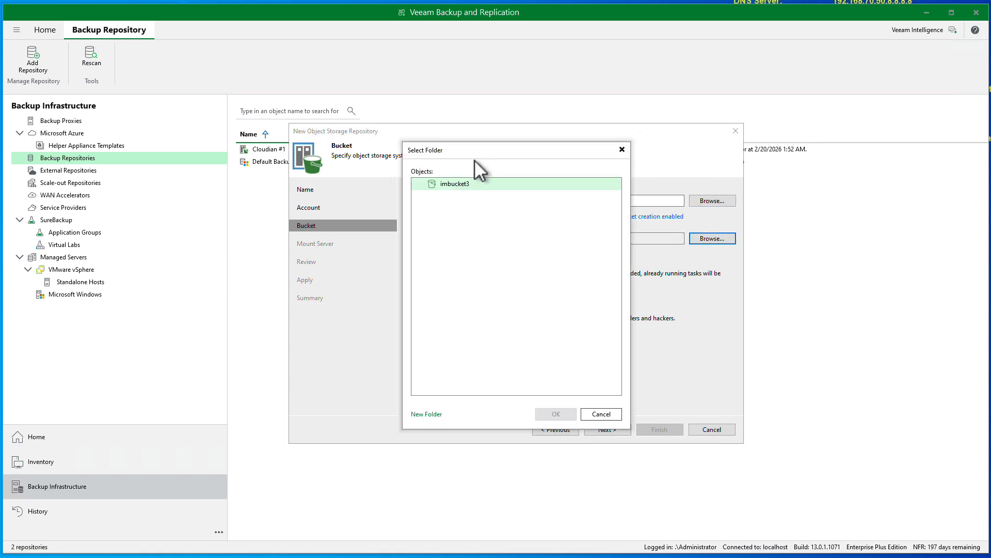
pyautogui.rightClick(460, 183)
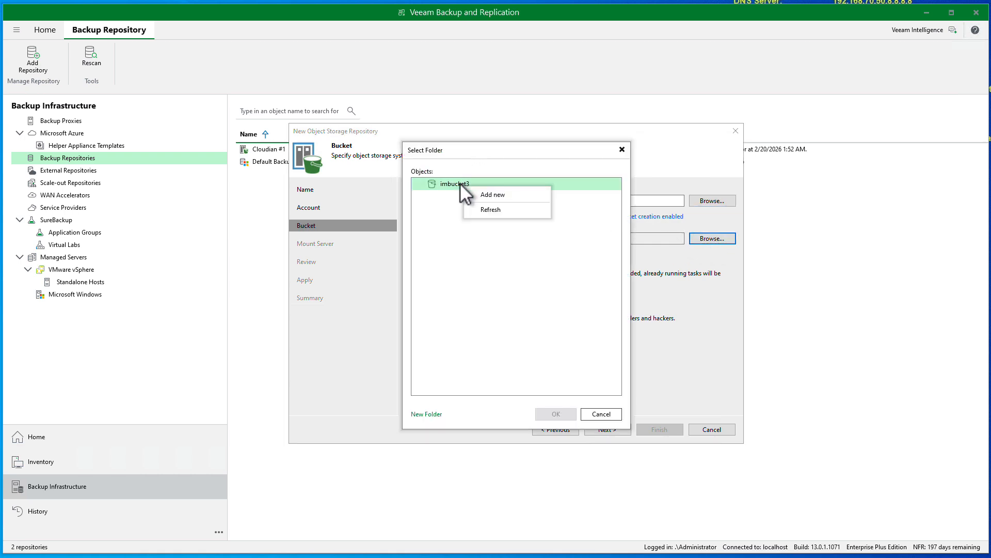
pyautogui.click(484, 195)
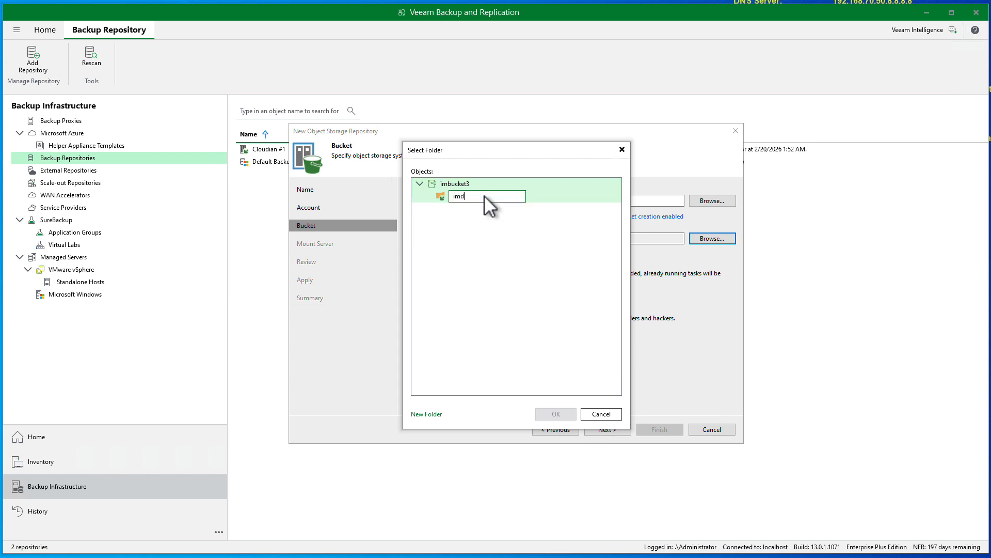
pyautogui.write('imdata3')
pyautogui.click(481, 197)
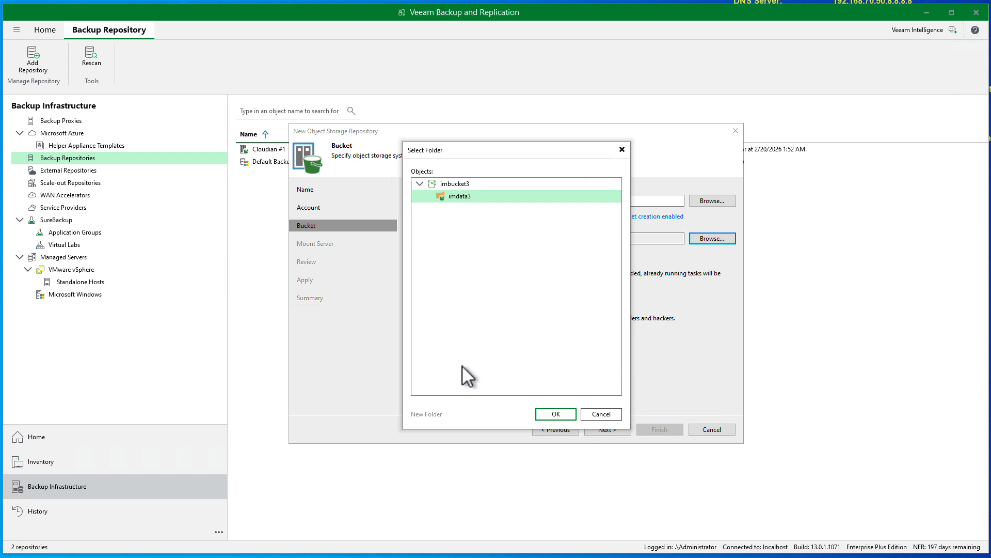
pyautogui.click(556, 413)
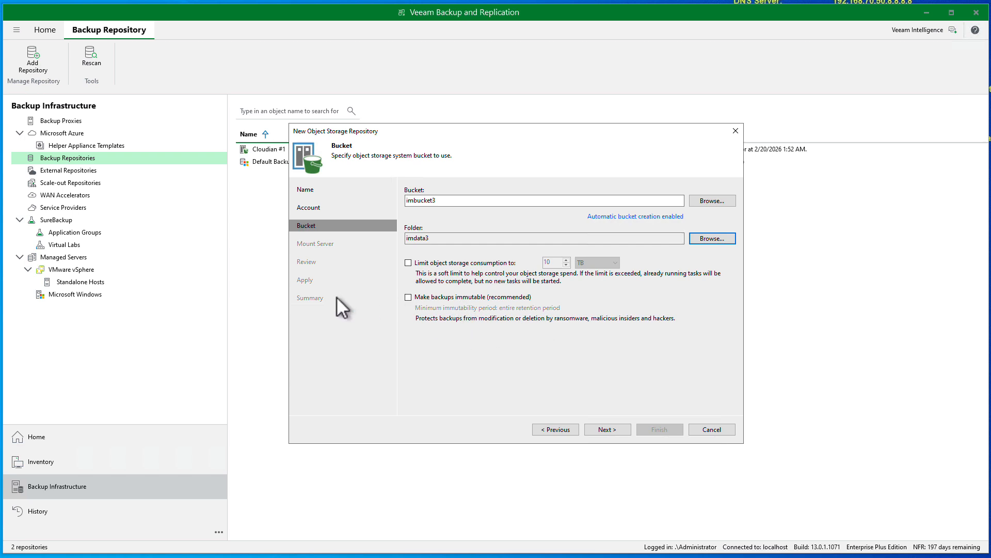
# Enable immutable backups and keep the default mount server
pyautogui.click(408, 298)
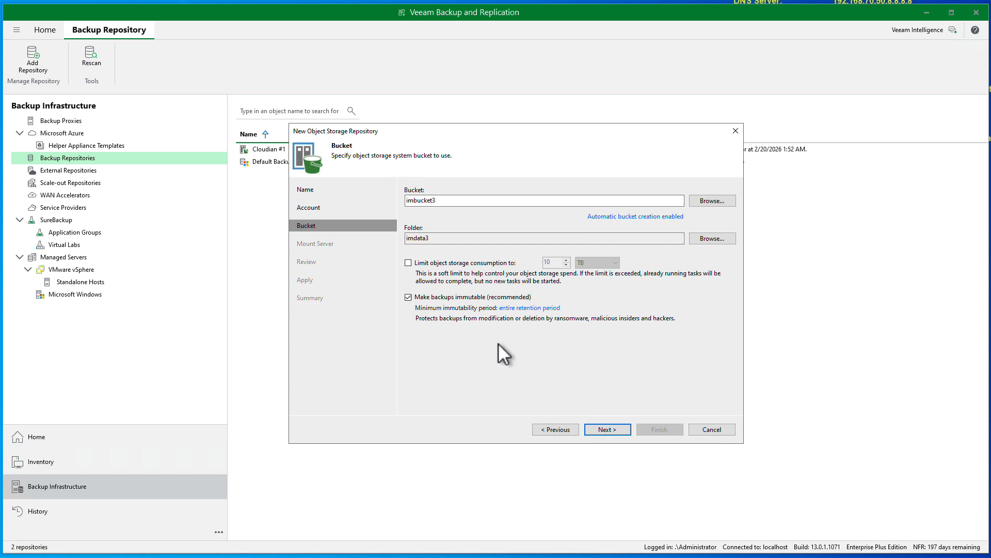
pyautogui.click(615, 430)
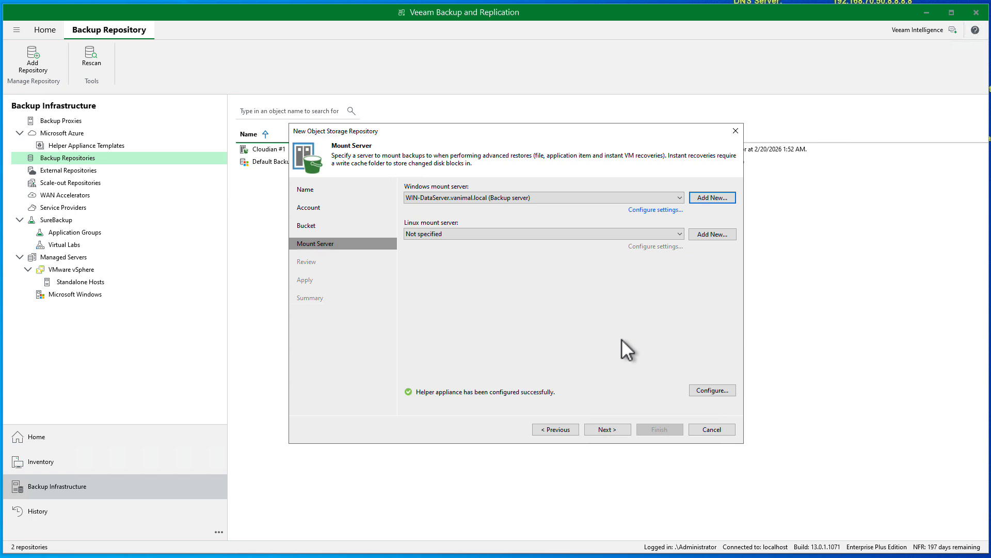
pyautogui.click(612, 430)
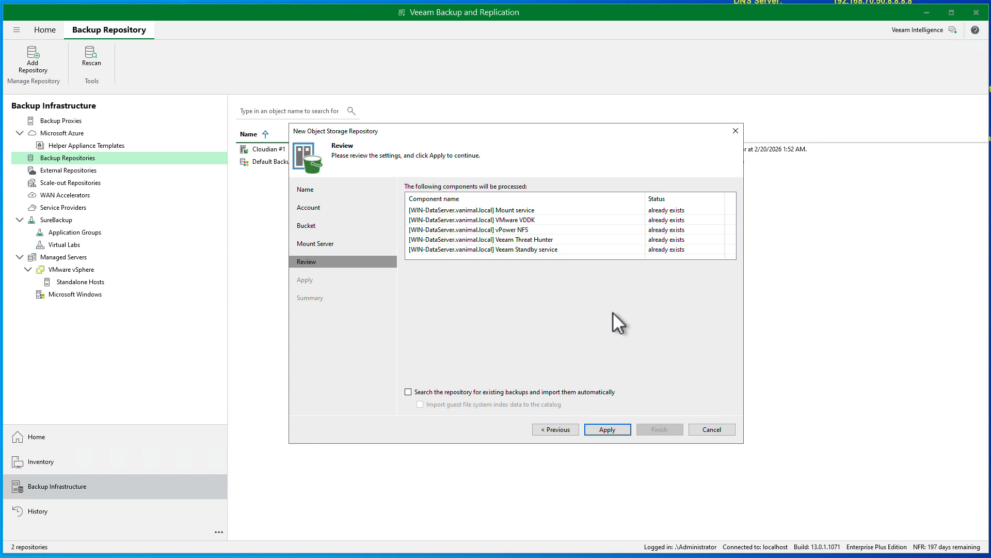
# Apply the settings to create Cloudian IM #3 and view its summary
pyautogui.click(613, 427)
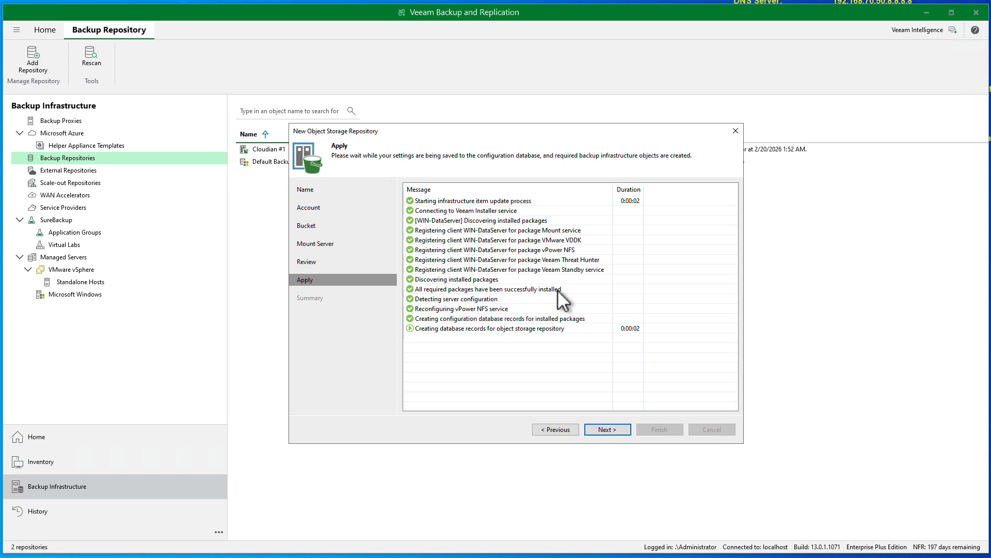
pyautogui.click(608, 429)
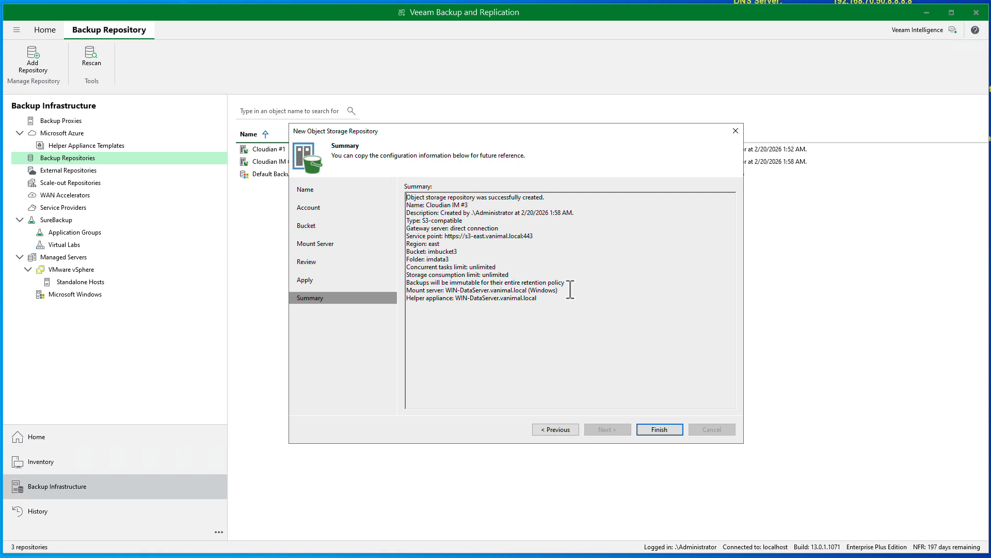
# Finish the Cloudian IM #3 wizard and begin adding another repository
pyautogui.click(656, 429)
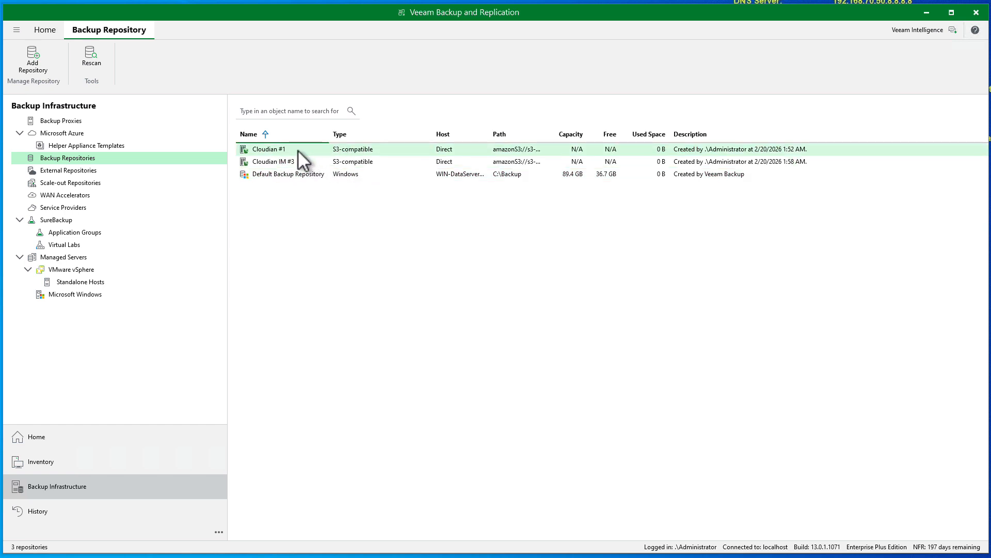
pyautogui.rightClick(377, 274)
# Start a generic S3 Compatible object storage repository named 'Cloudian #3'
pyautogui.click(448, 286)
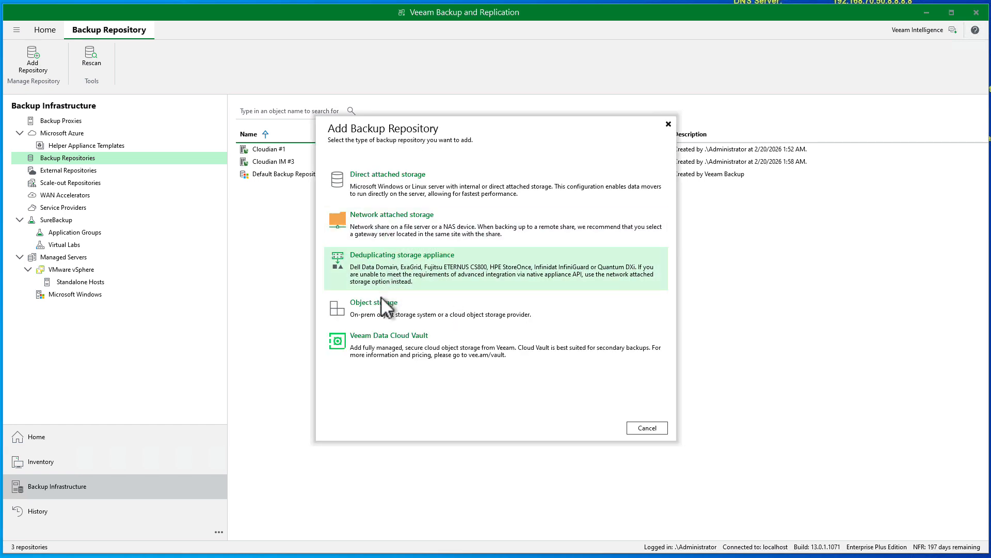
pyautogui.click(378, 308)
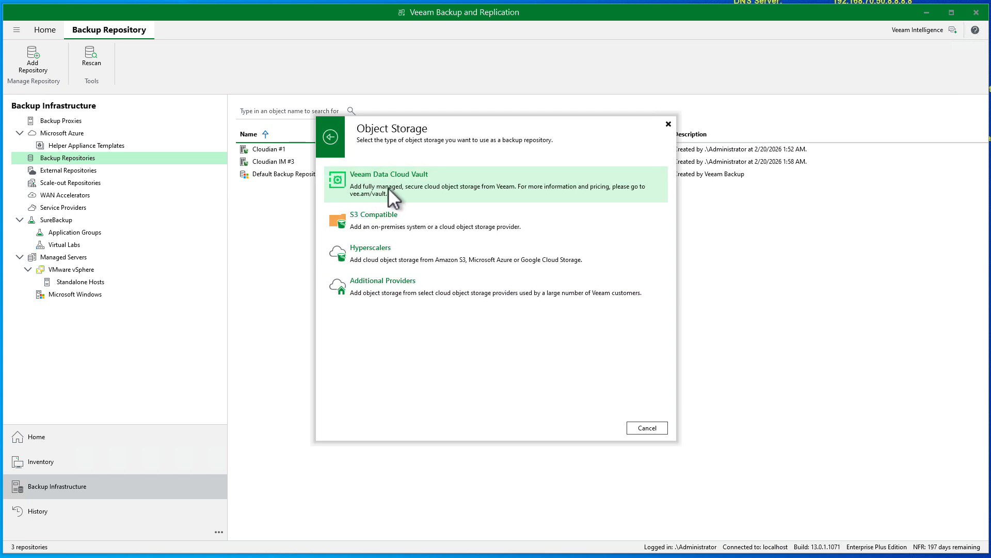
pyautogui.click(373, 228)
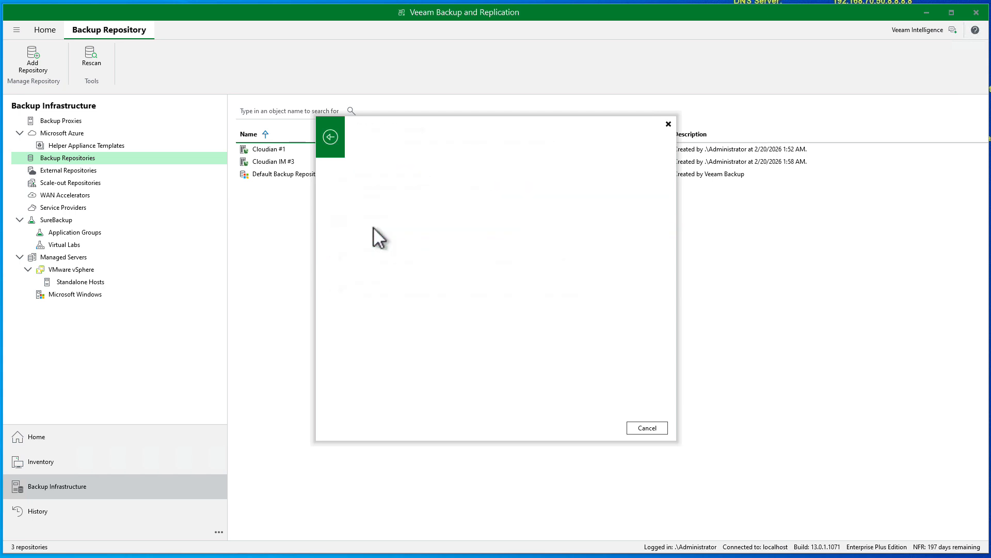
pyautogui.click(395, 188)
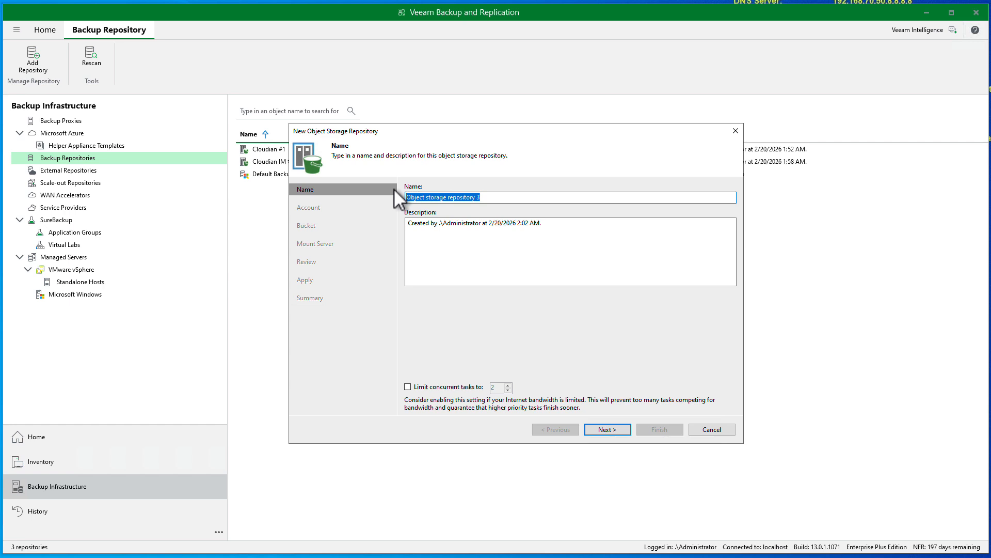
pyautogui.write('Clou')
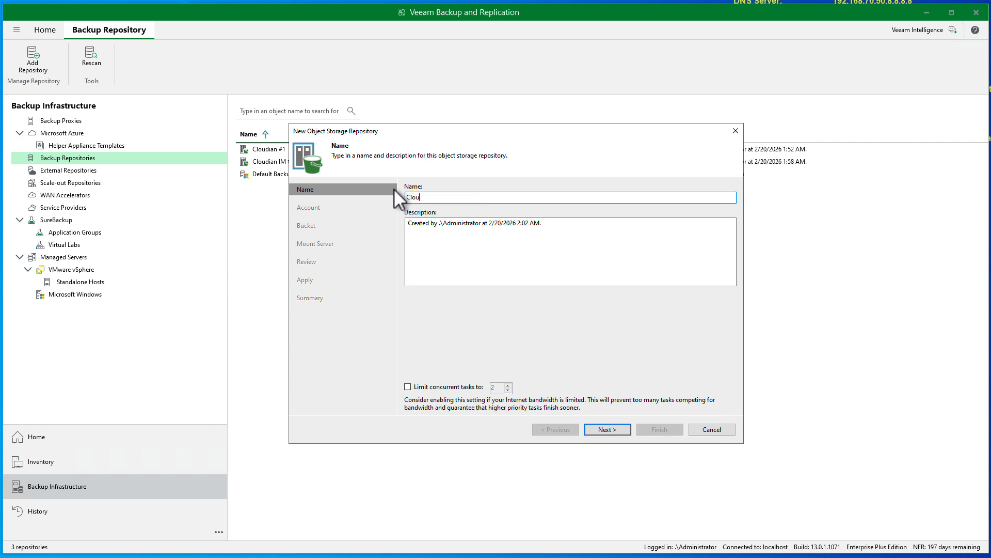
pyautogui.write('dian #3')
# Set service point s3-east.vanimal.local:443, region east and the saved Cloudian credential
pyautogui.click(609, 427)
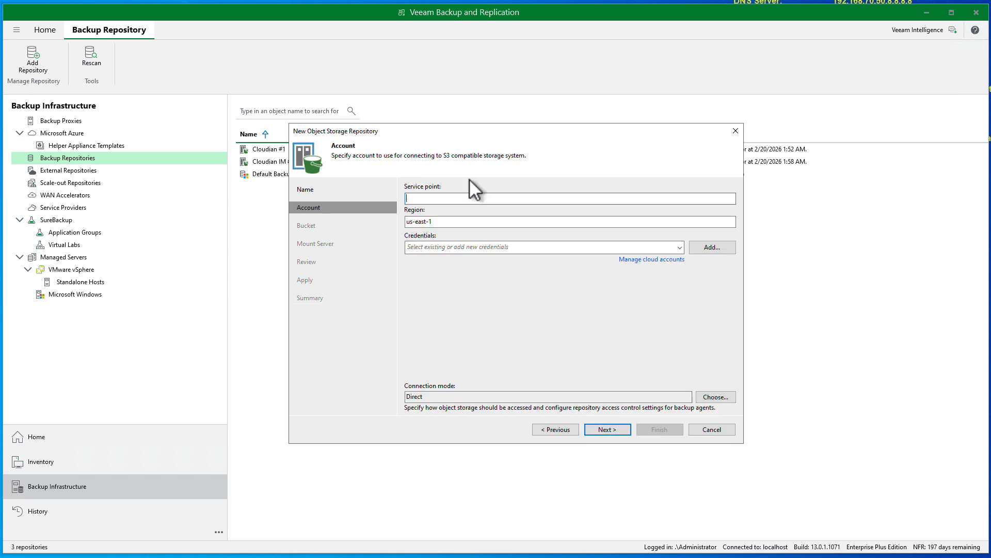
pyautogui.write('s3-east.vanimal.local:443')
pyautogui.moveTo(438, 221); pyautogui.dragTo(395, 219)
pyautogui.write('e')
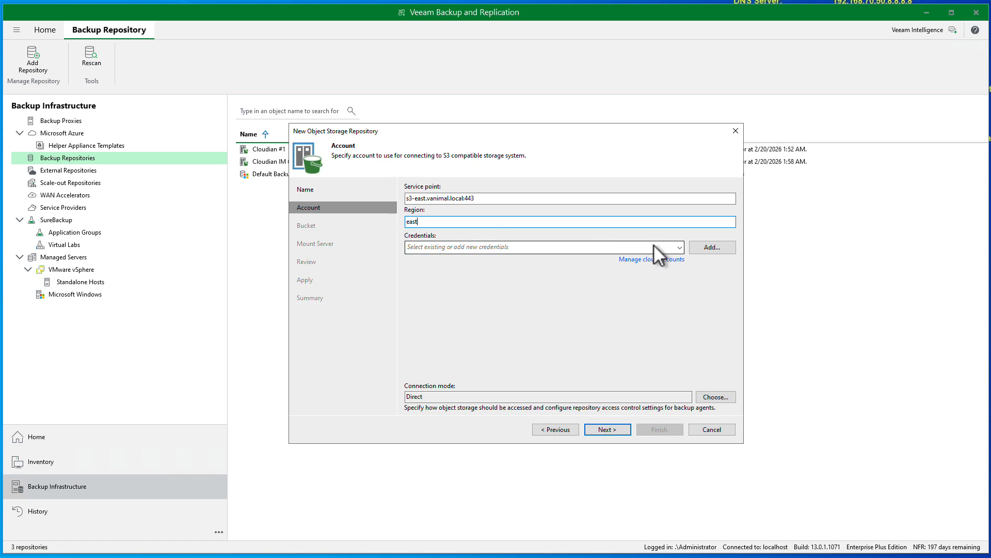
pyautogui.click(679, 247)
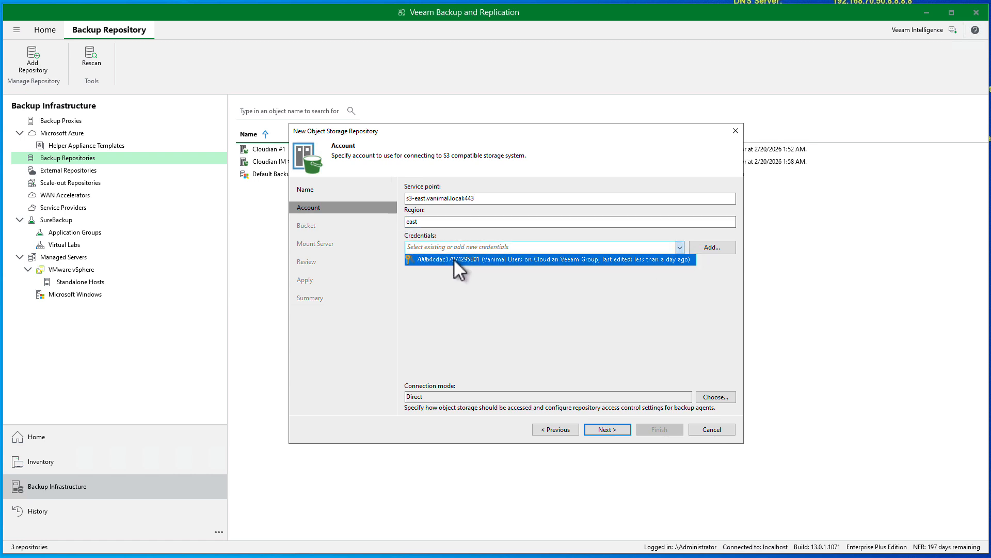
pyautogui.click(453, 259)
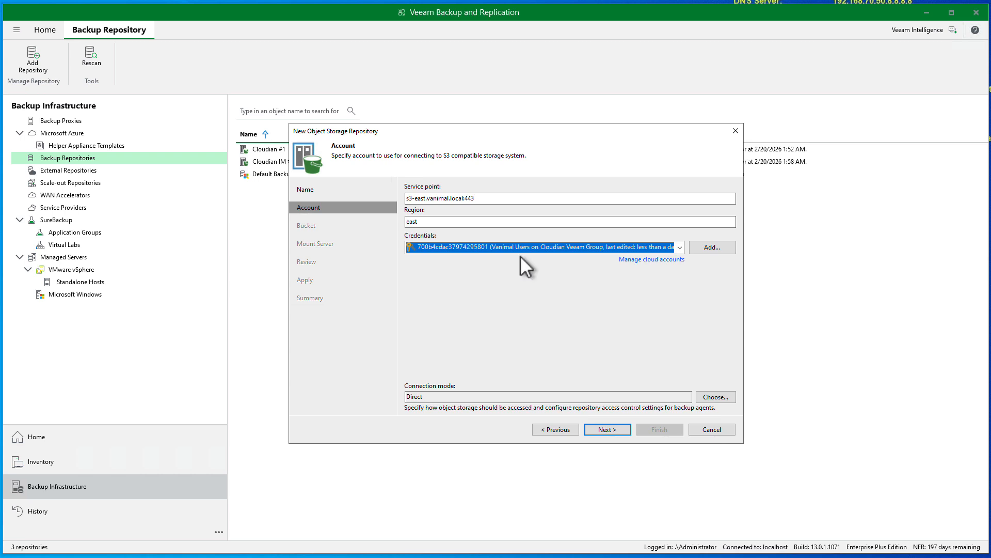
pyautogui.click(607, 430)
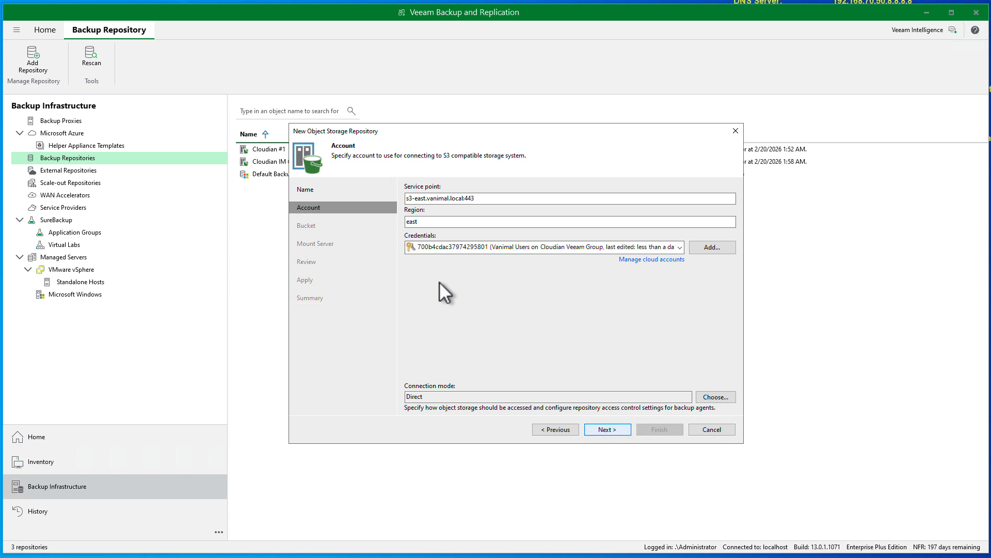
# Accept the certificate and target bucket3 with a newly created folder data3
pyautogui.click(529, 312)
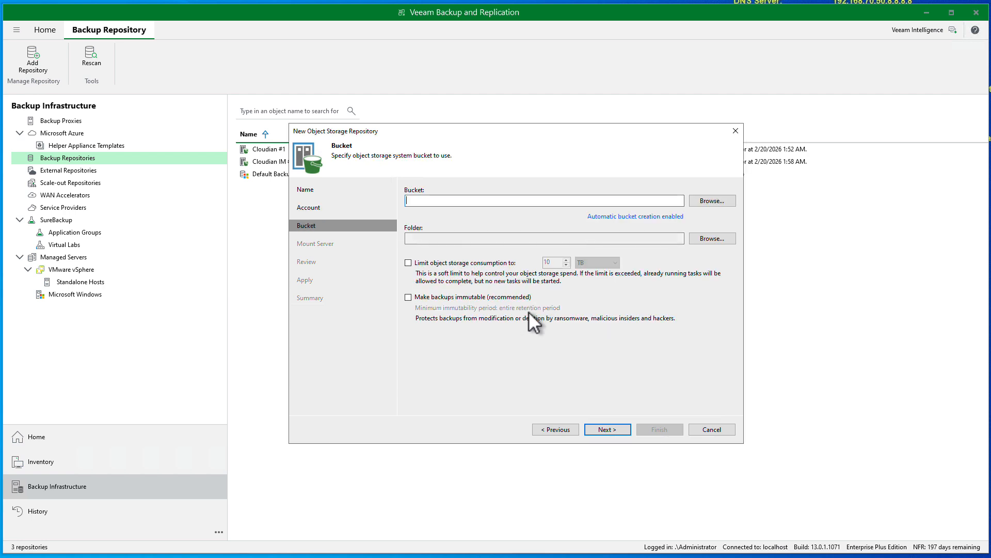
pyautogui.click(702, 203)
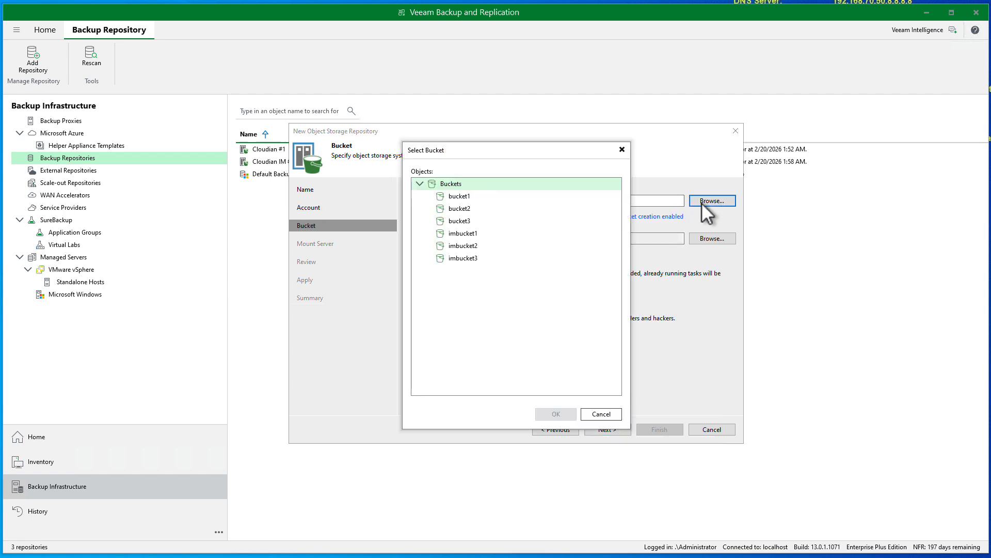
pyautogui.click(467, 220)
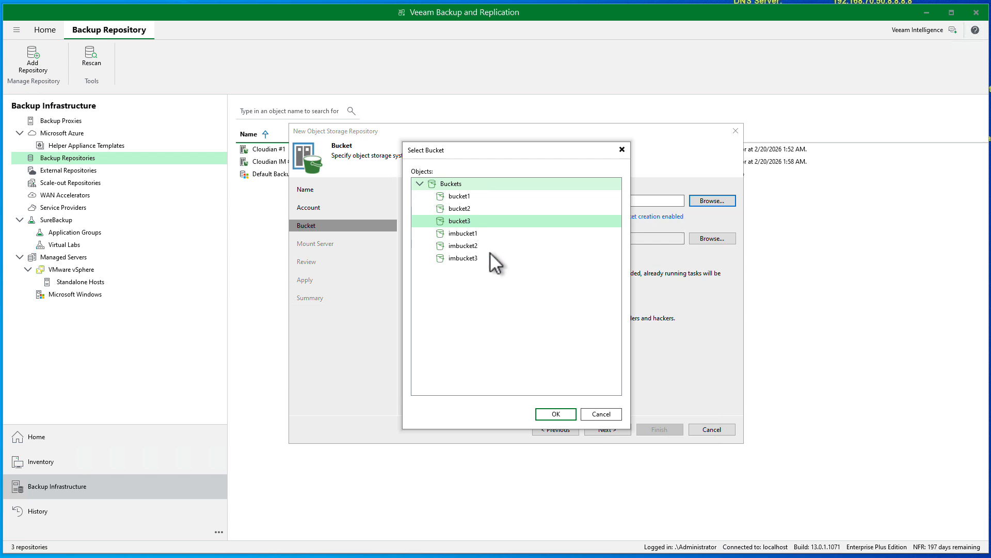
pyautogui.click(555, 414)
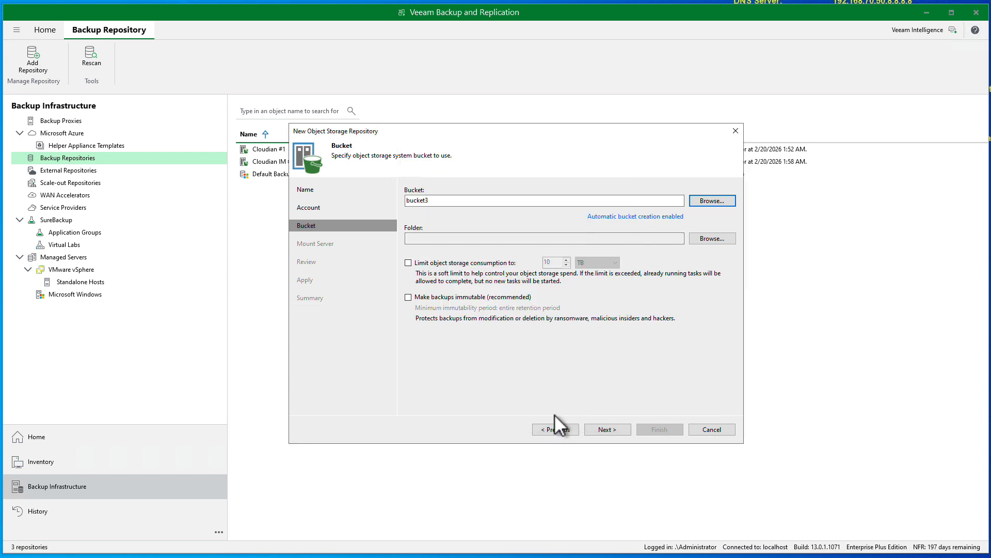
pyautogui.click(723, 239)
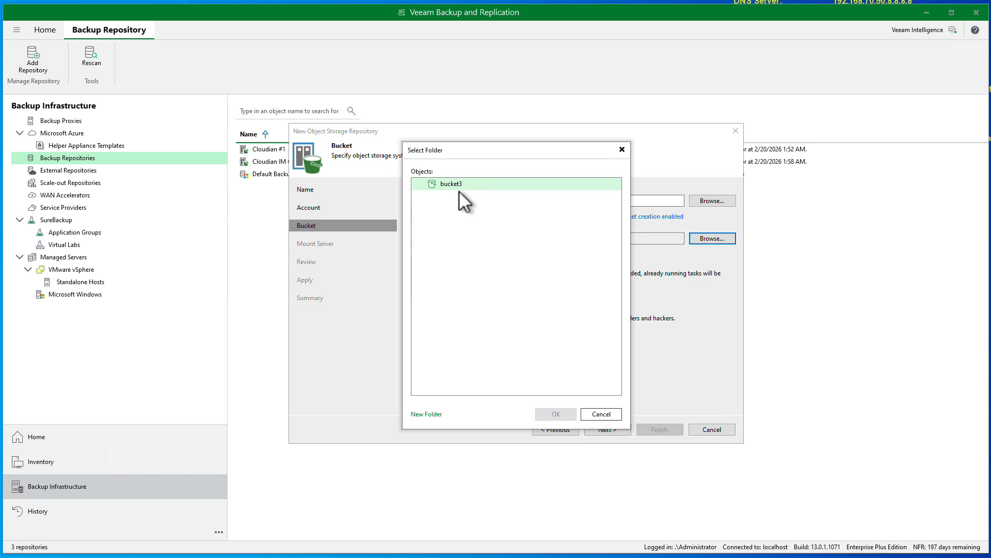
pyautogui.click(431, 413)
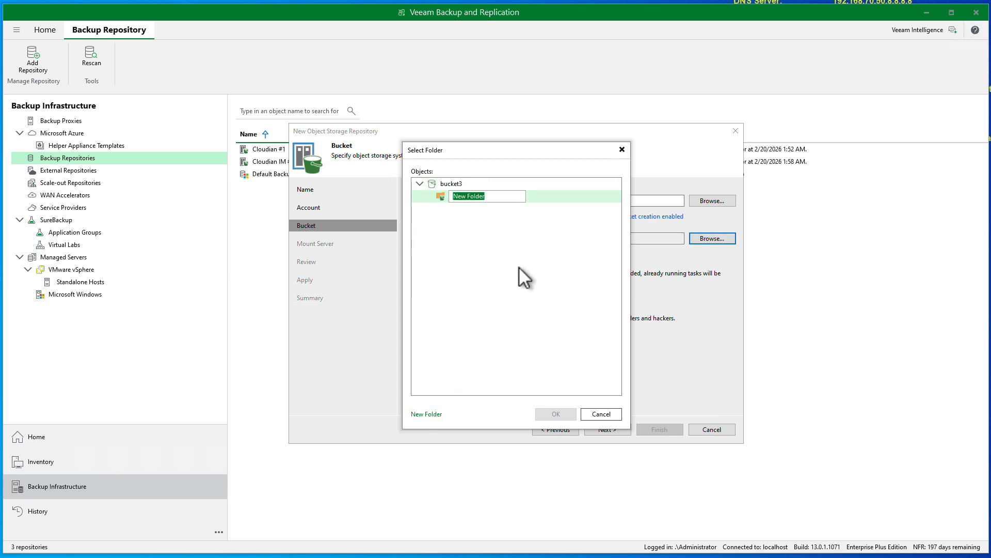
pyautogui.write('data3')
pyautogui.press('Return')
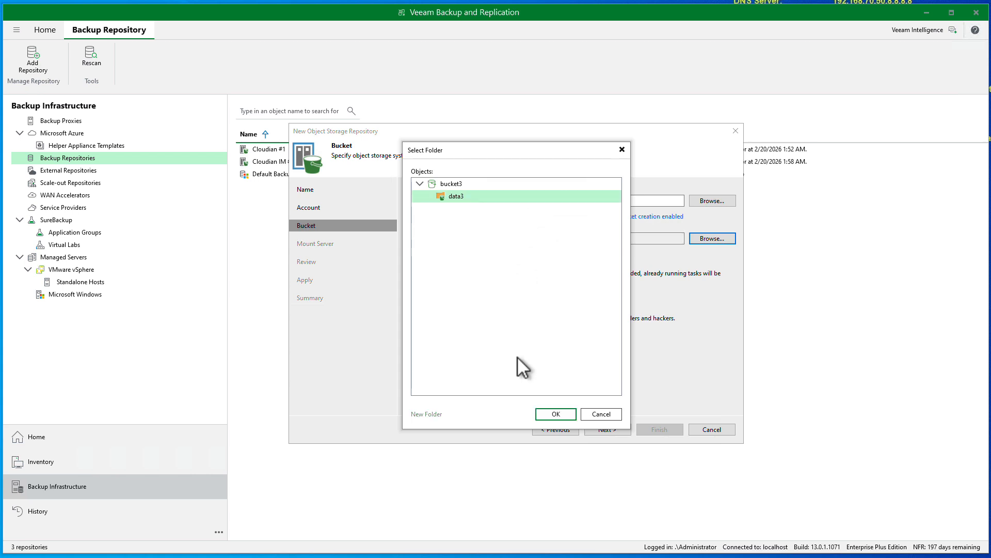
pyautogui.click(565, 416)
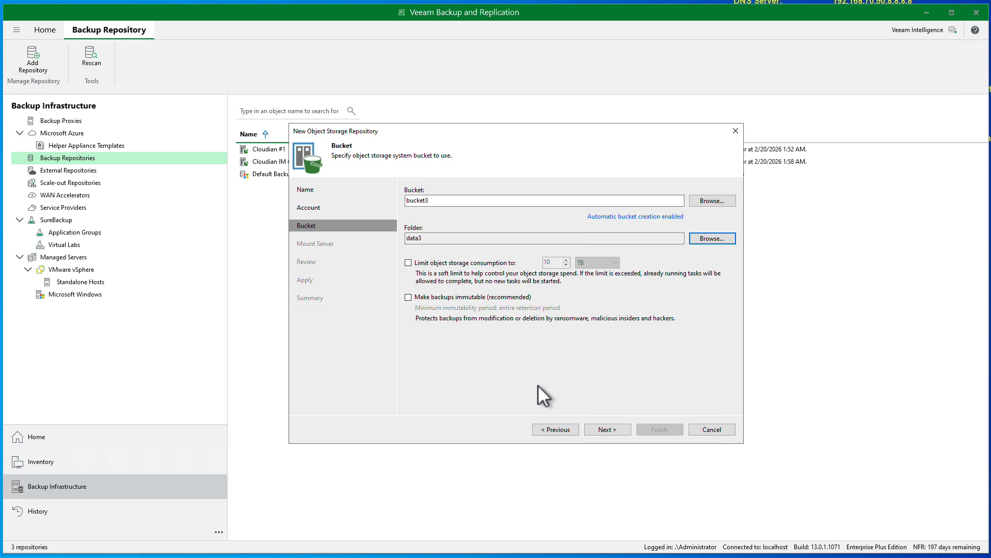
pyautogui.click(603, 429)
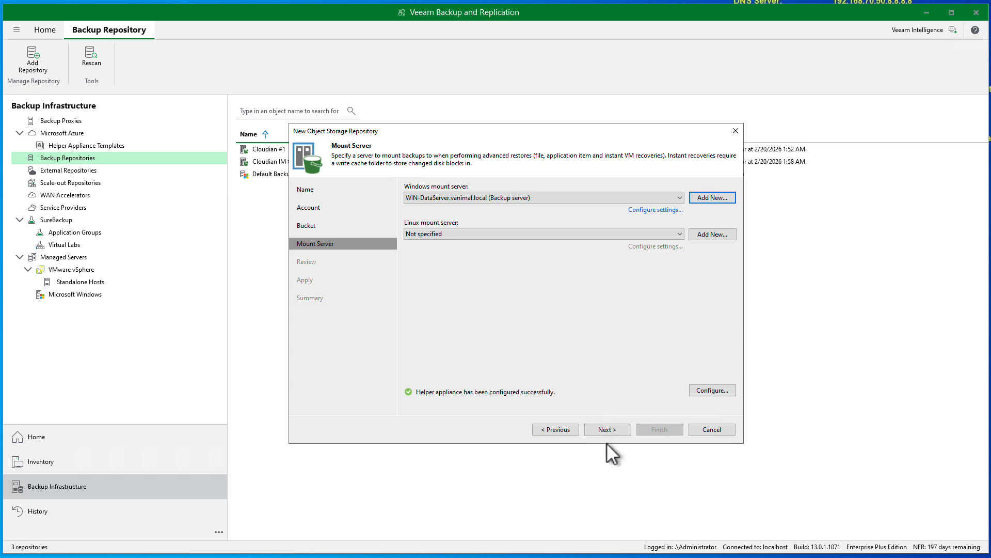
# Apply the Cloudian #3 repository settings, then finish after viewing its creation summary
pyautogui.click(609, 430)
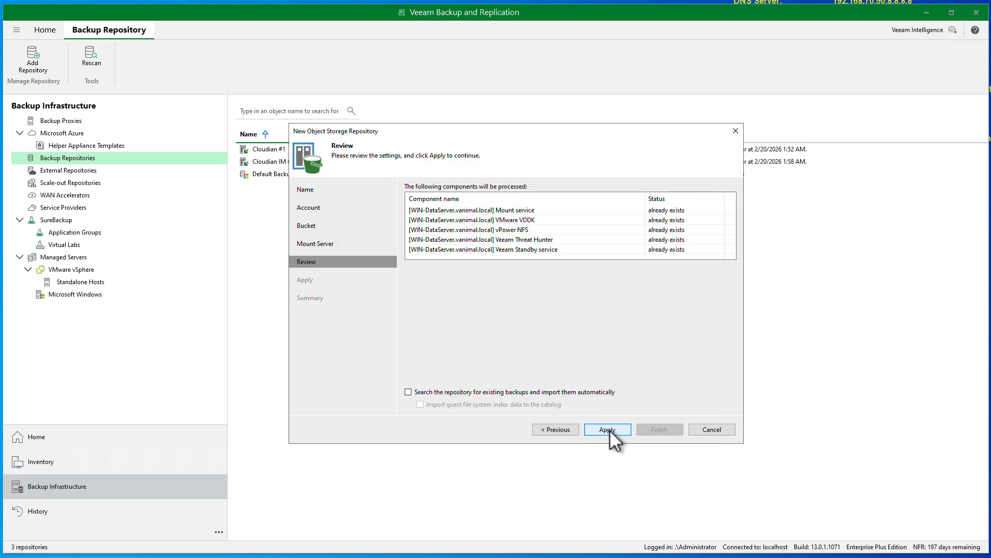
pyautogui.click(596, 428)
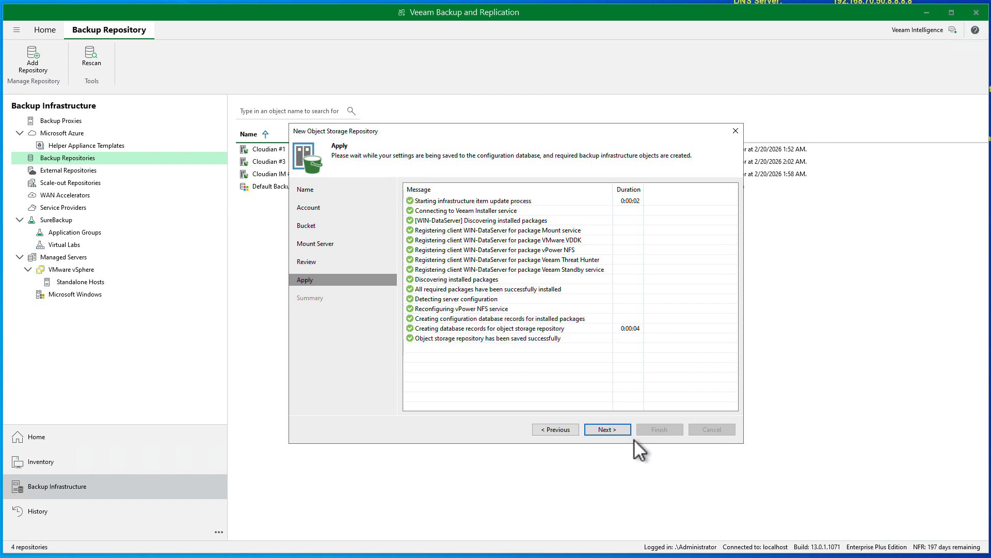
pyautogui.click(614, 431)
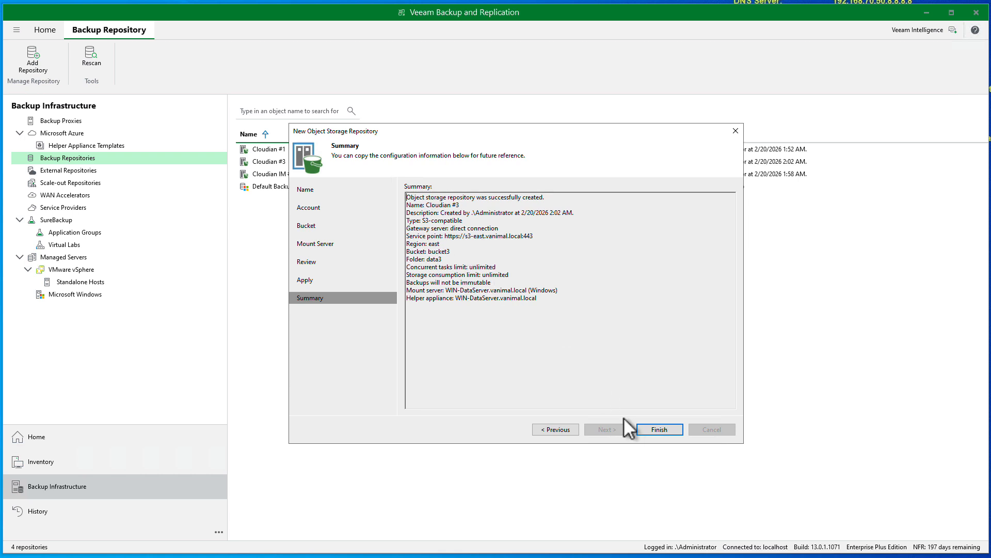
pyautogui.click(662, 430)
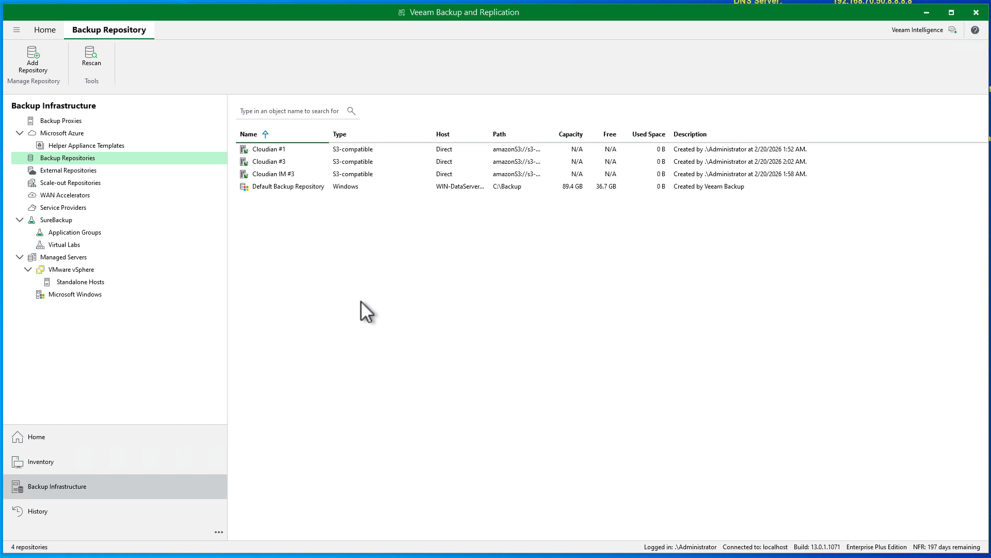
# Start a new virtual machine backup job from the backup jobs view
pyautogui.click(38, 440)
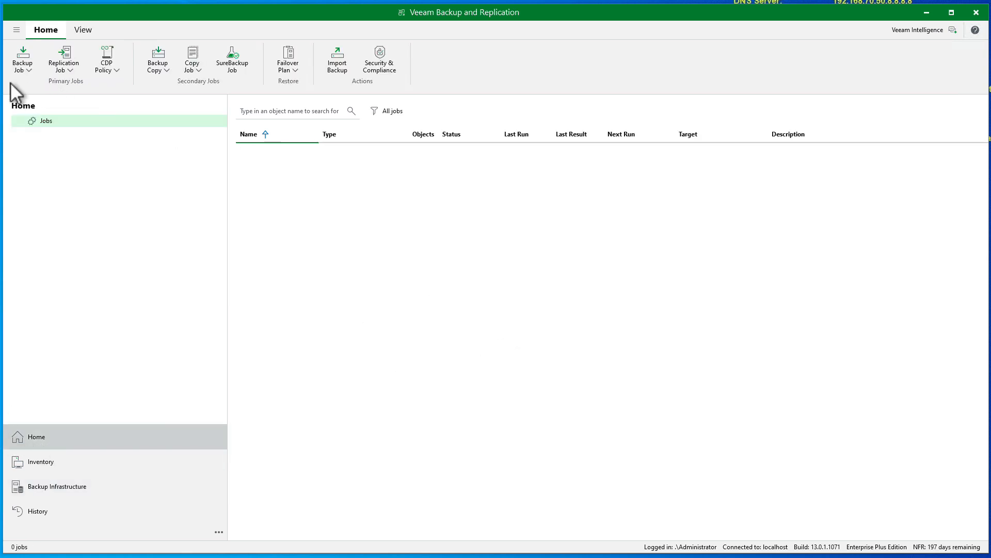
pyautogui.click(23, 58)
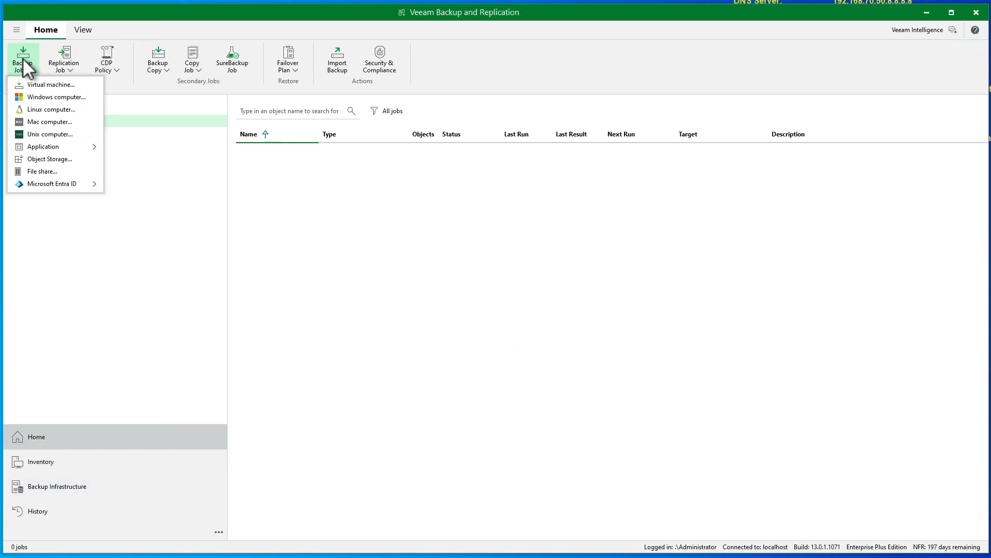
pyautogui.click(43, 88)
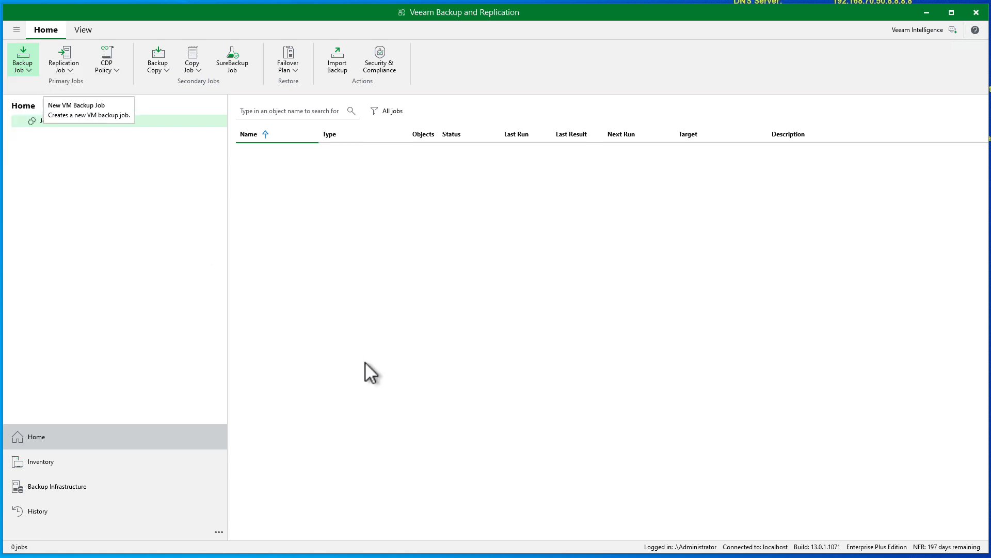
# Name the job 'VM AD Test' with description 'Backup of HOST 1 AD Server'
pyautogui.click(505, 207)
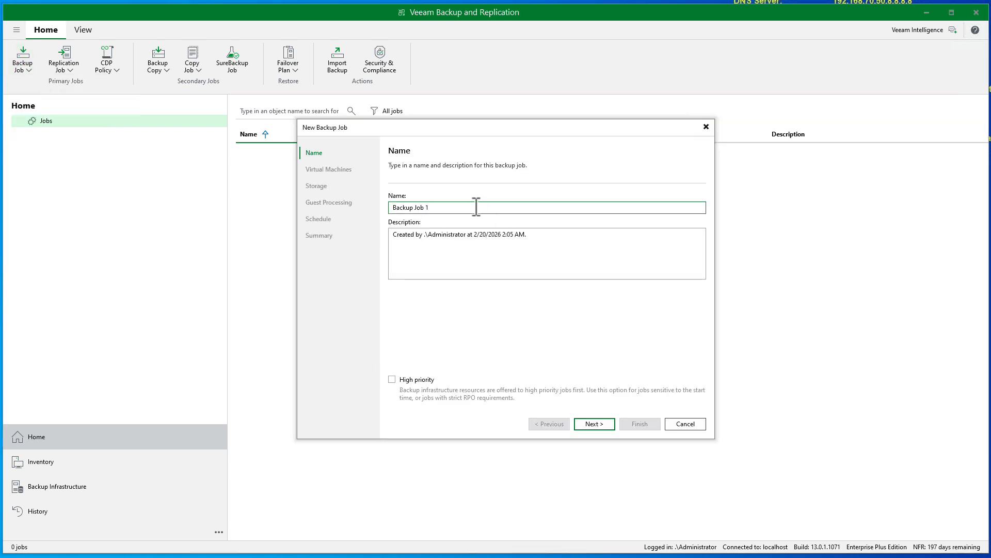
pyautogui.moveTo(476, 207); pyautogui.dragTo(391, 206)
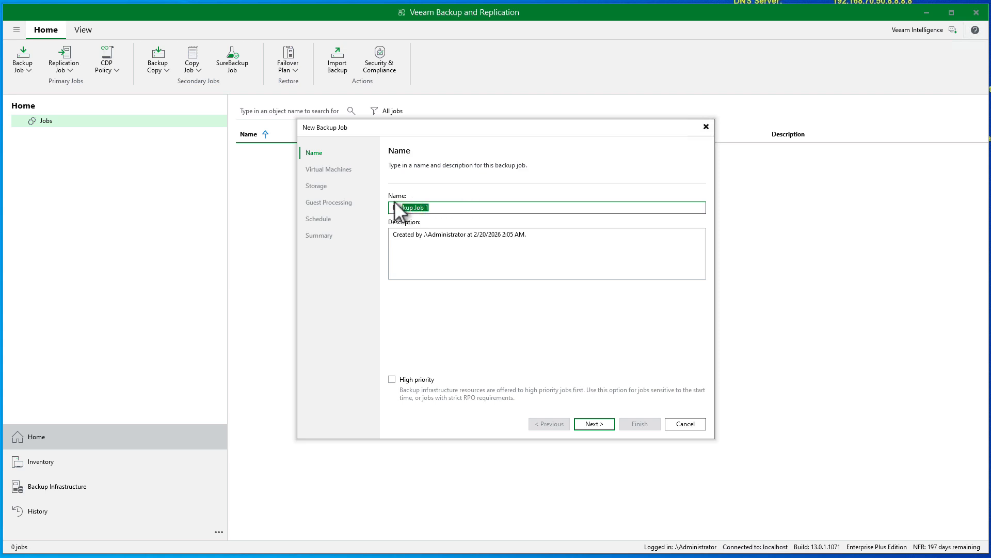
pyautogui.write('VM A')
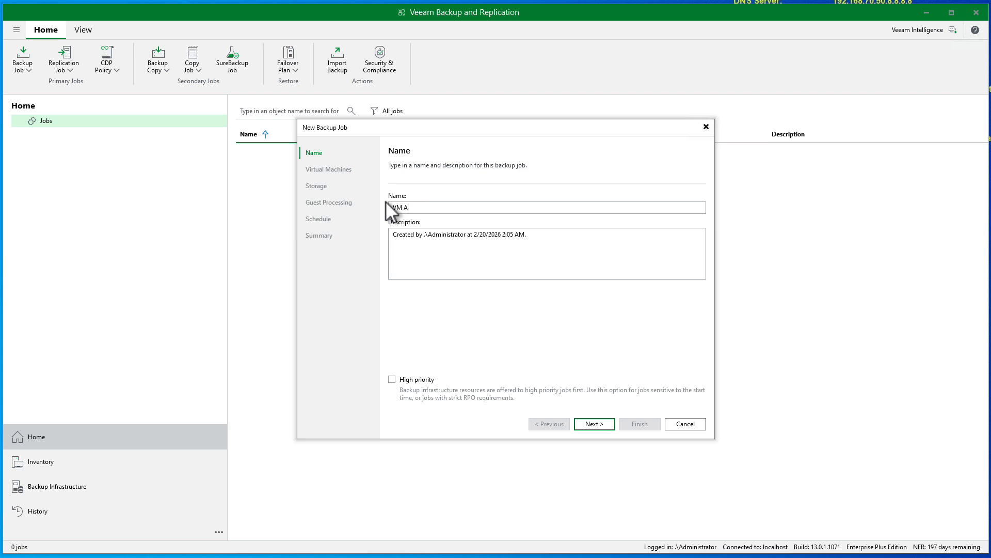
pyautogui.write('D Test')
pyautogui.click(475, 238)
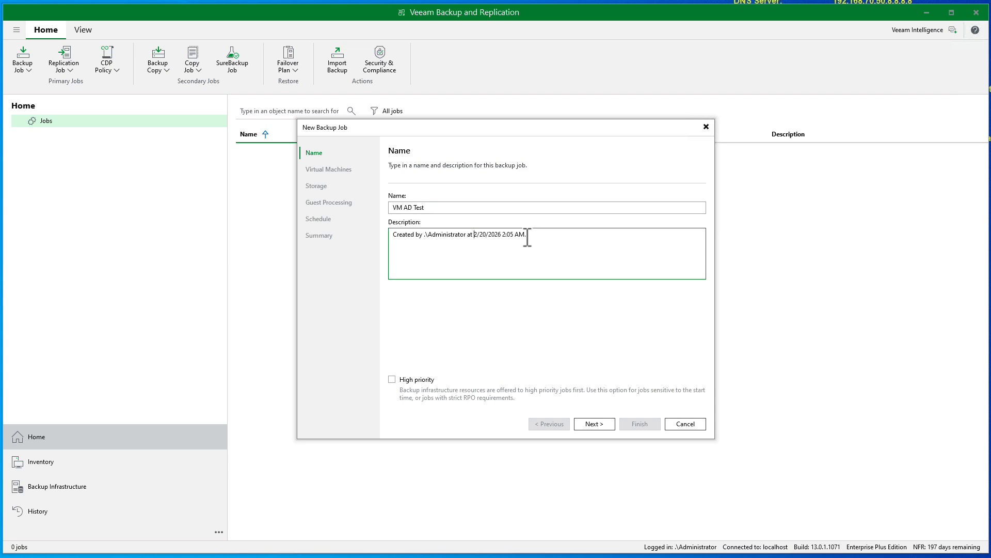
pyautogui.moveTo(526, 235); pyautogui.dragTo(344, 222)
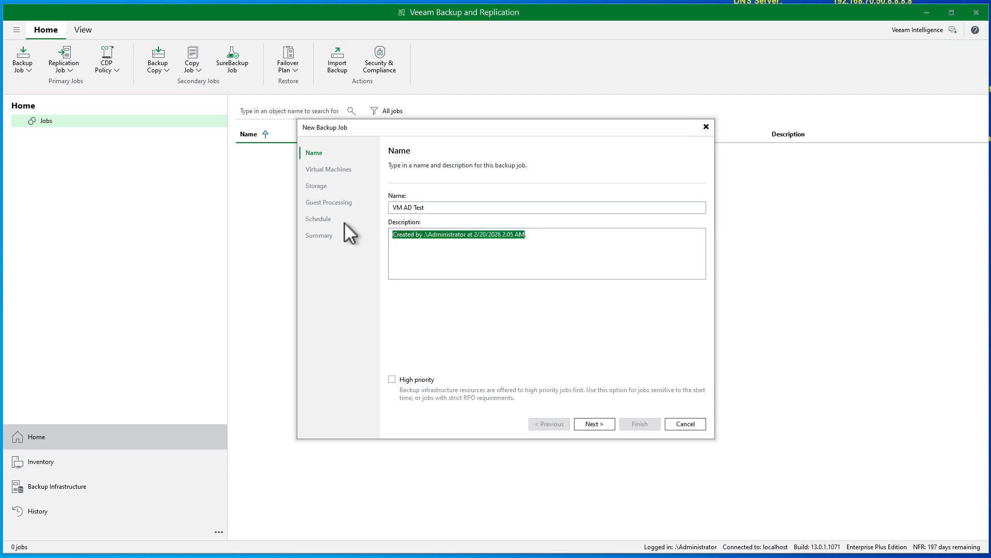
pyautogui.write('Backup ')
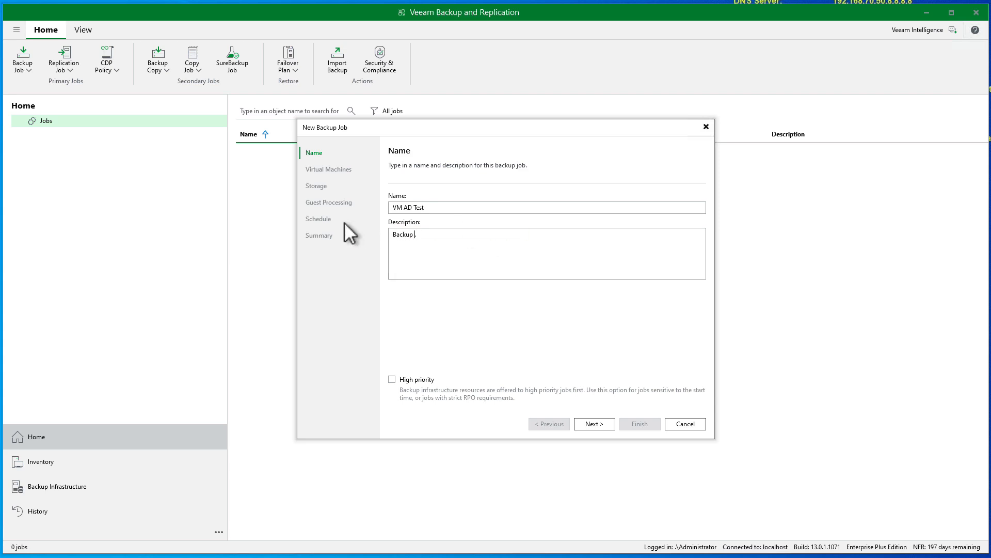
pyautogui.write('of HOST 1 AD Server.')
# Add the DNS-AD virtual machine from host 192.168.70.25 to the VM AD Test job
pyautogui.click(588, 423)
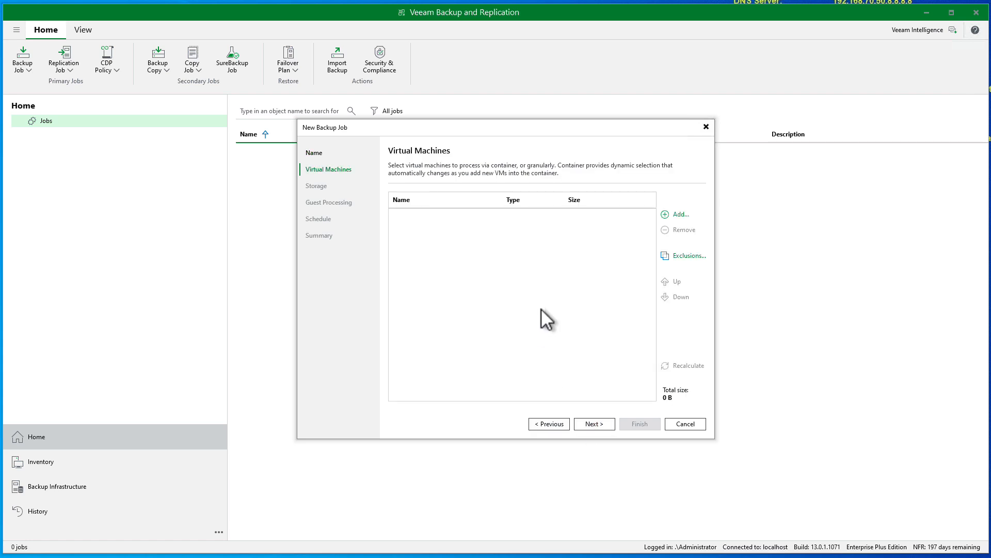
pyautogui.click(678, 214)
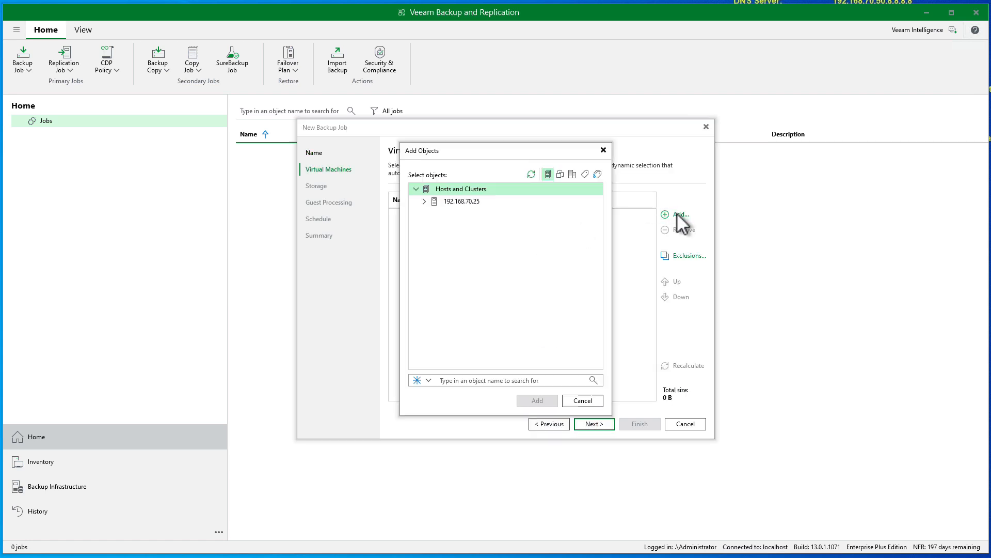
pyautogui.click(424, 201)
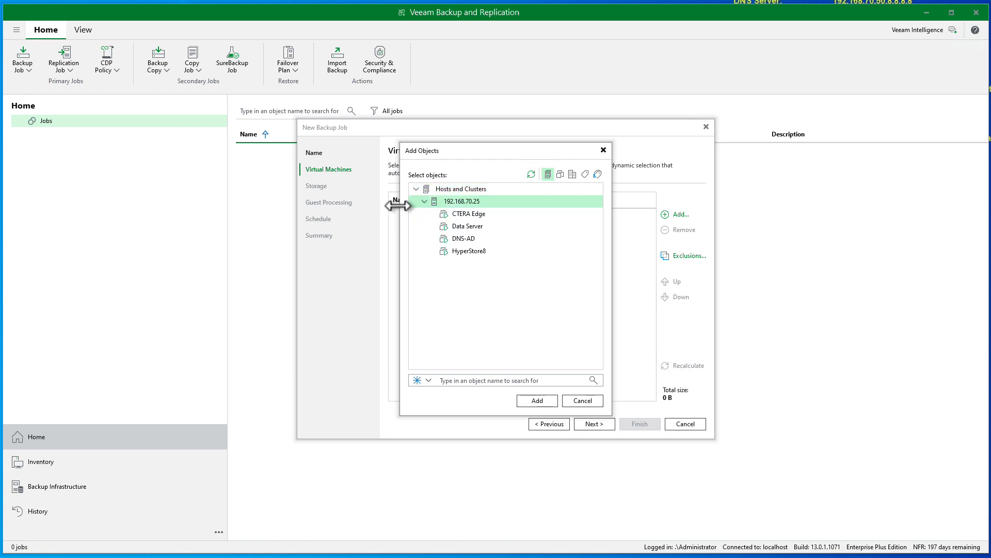
pyautogui.click(471, 239)
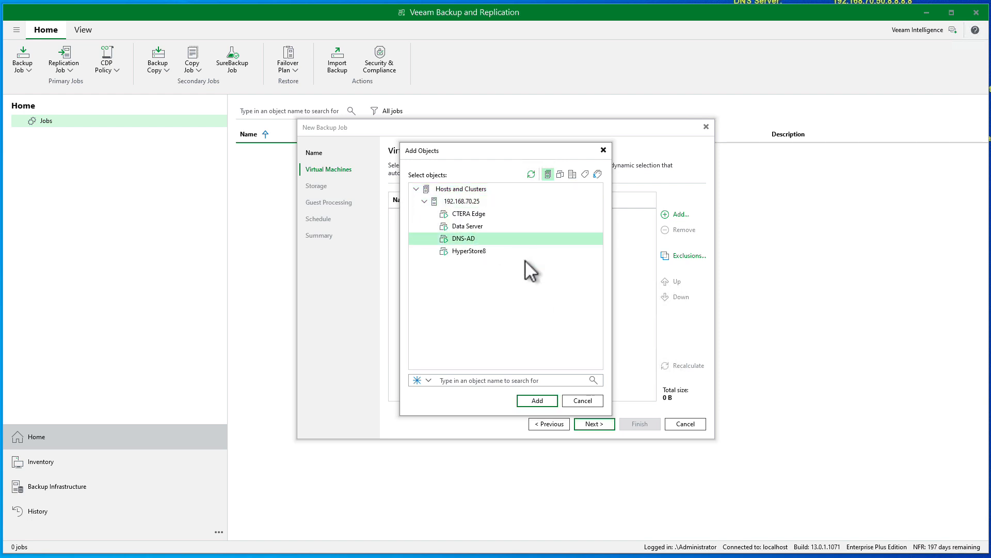
pyautogui.click(537, 401)
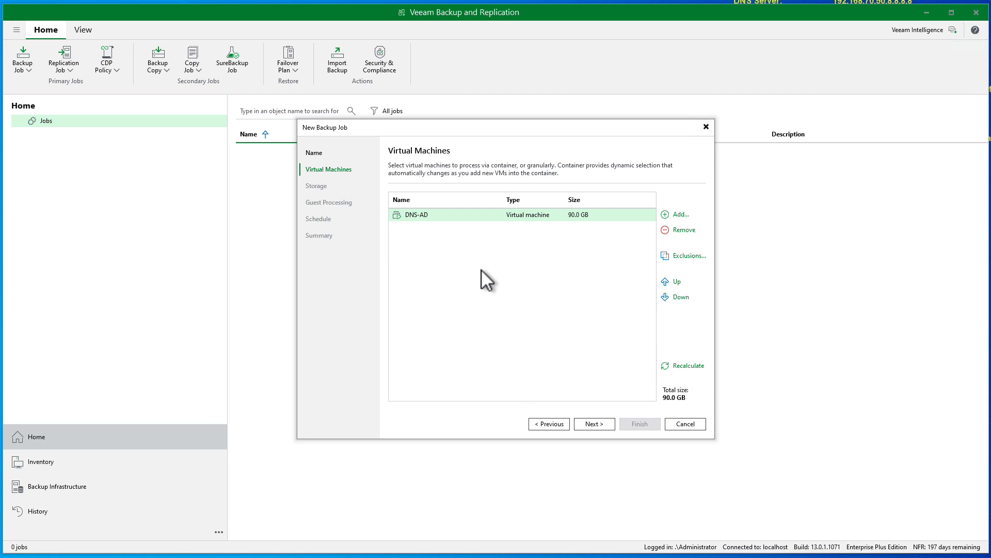
pyautogui.click(590, 425)
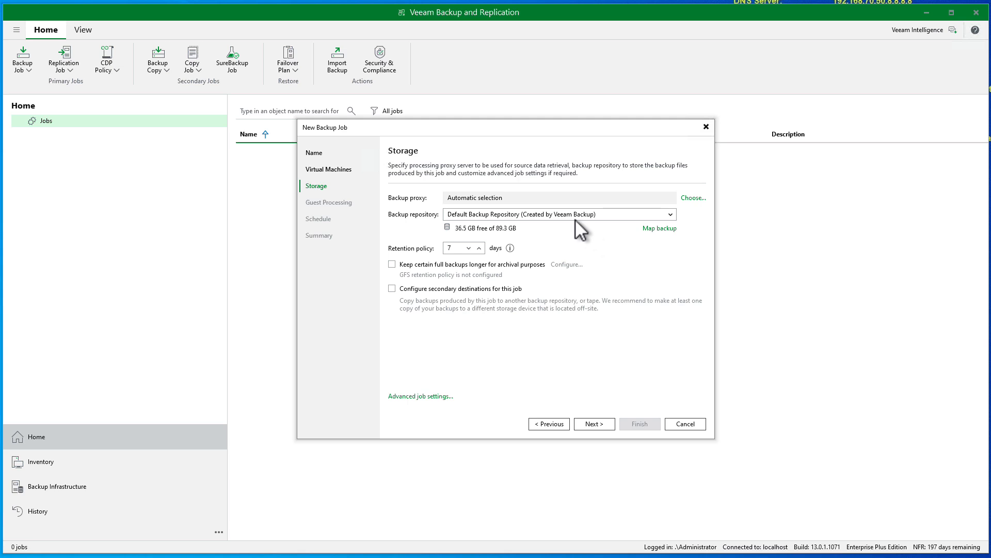
# Choose Cloudian #3 as the job's backup repository
pyautogui.click(669, 215)
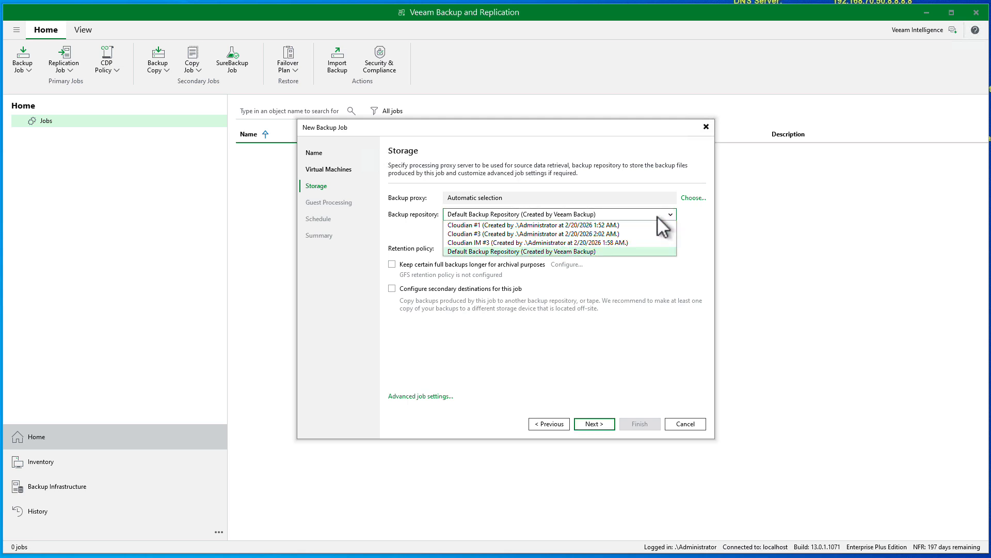
pyautogui.click(496, 235)
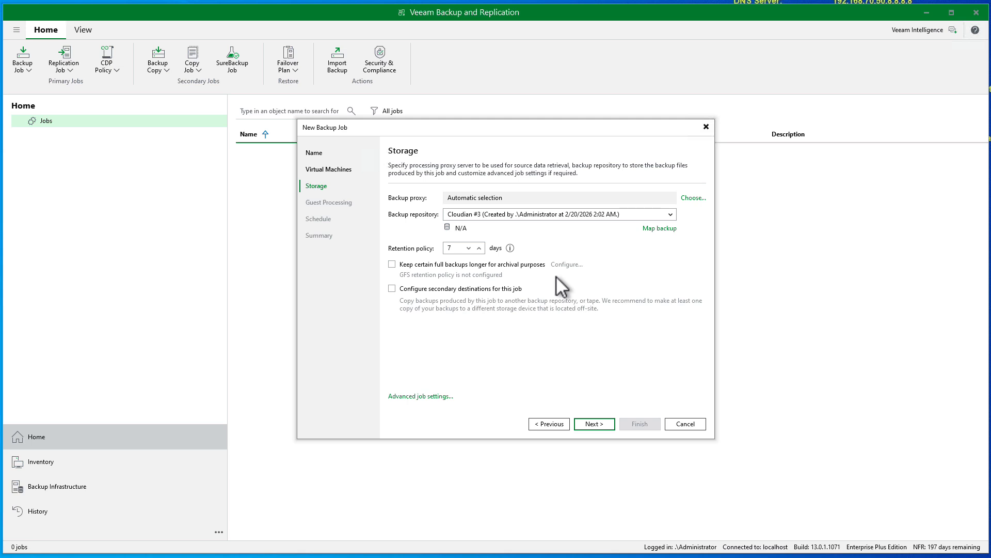
# Skip guest processing, keep automatic scheduling off, apply, and enable running the job on Finish
pyautogui.click(590, 425)
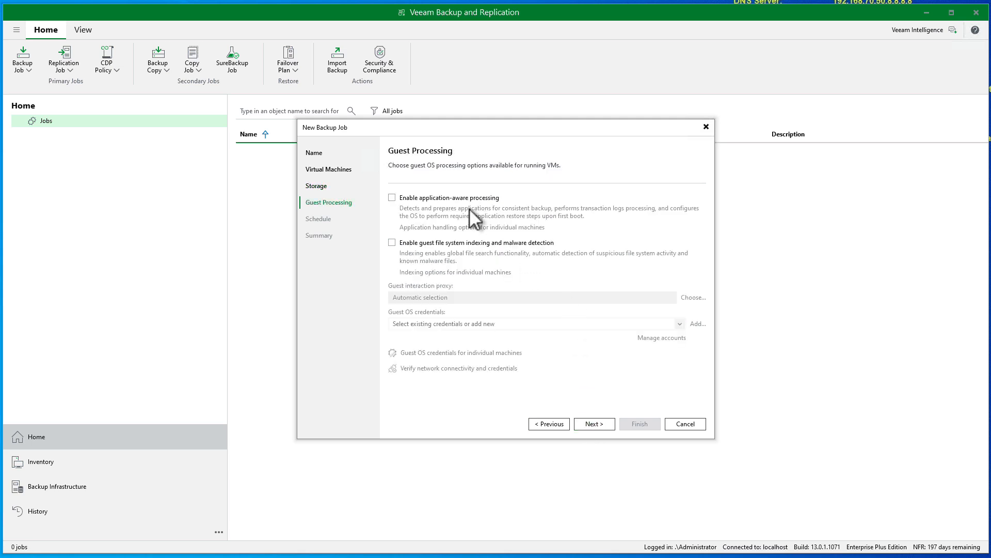
pyautogui.click(600, 425)
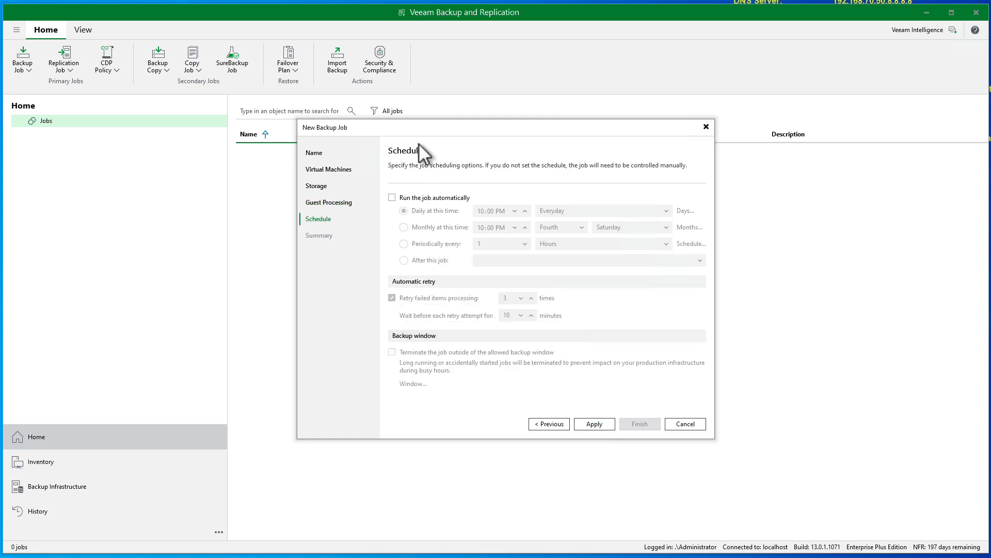
pyautogui.click(392, 197)
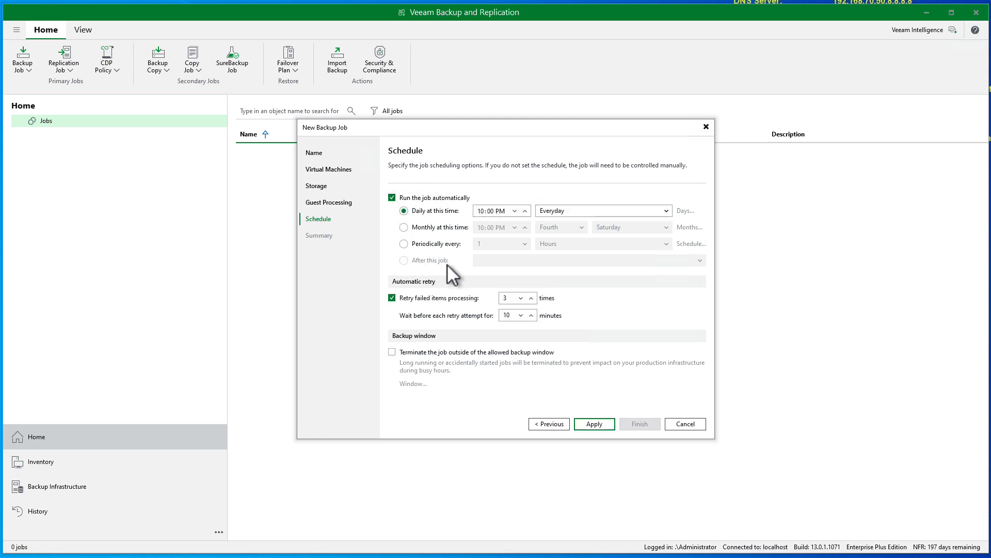
pyautogui.click(392, 197)
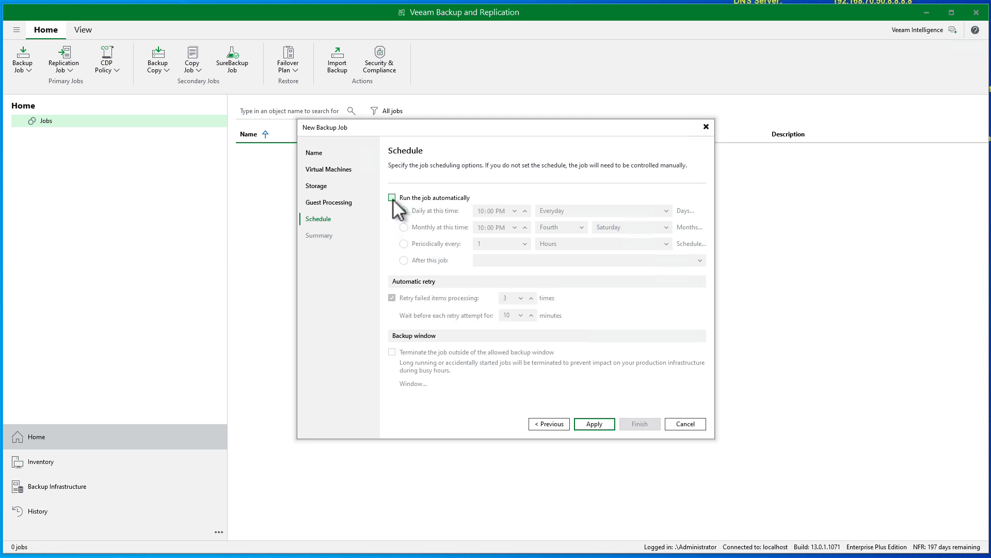
pyautogui.click(594, 424)
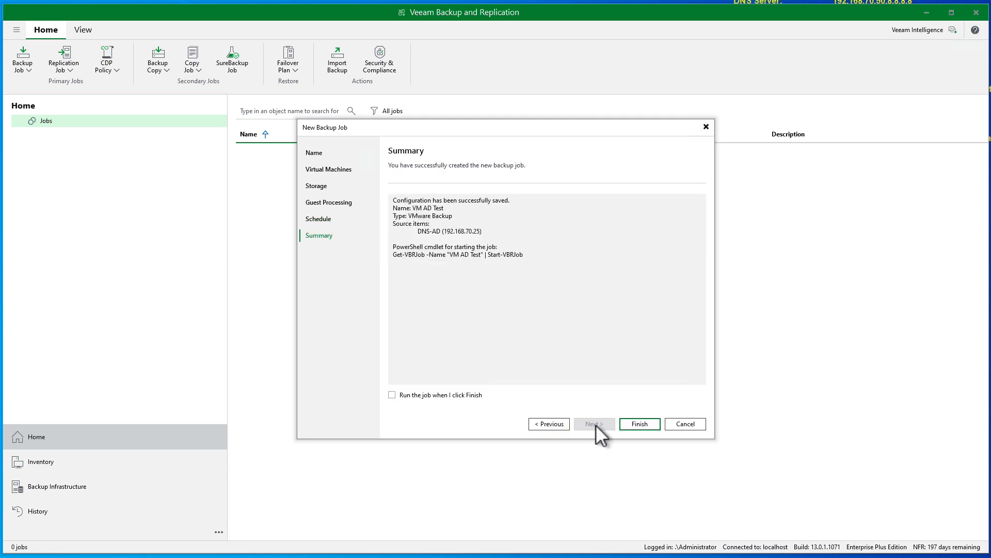
pyautogui.click(392, 395)
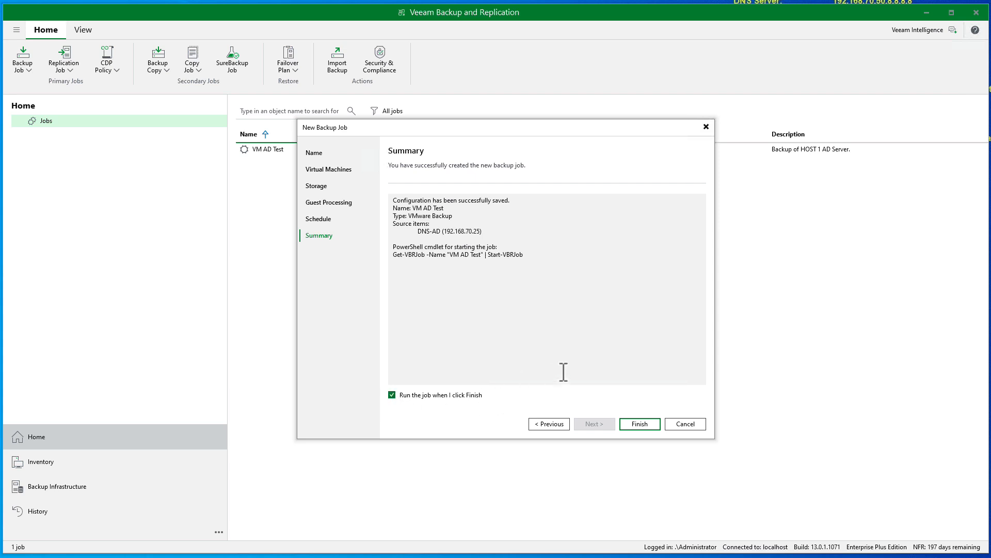
# Finish the job, then check the running VM AD Test session's progress on DNS-AD
pyautogui.click(641, 423)
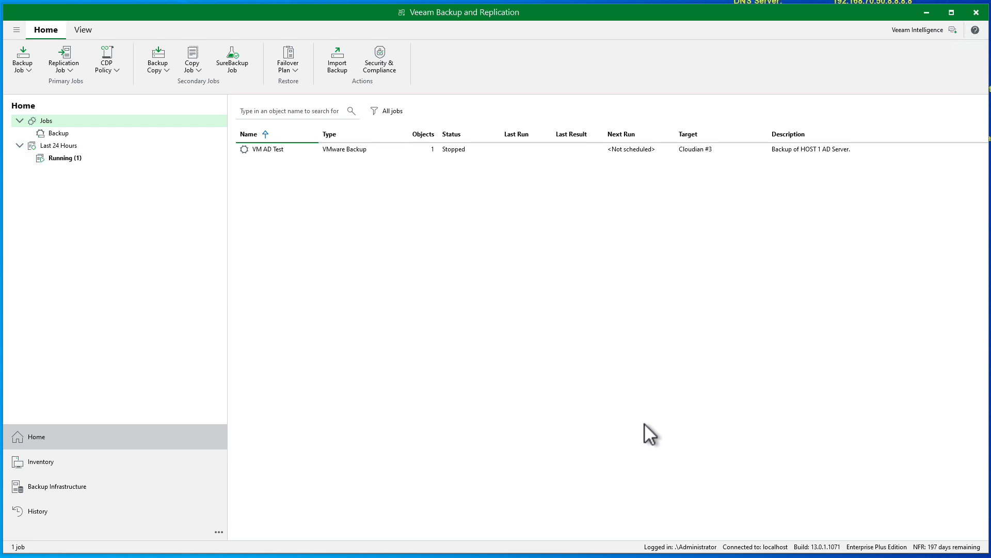
pyautogui.click(61, 159)
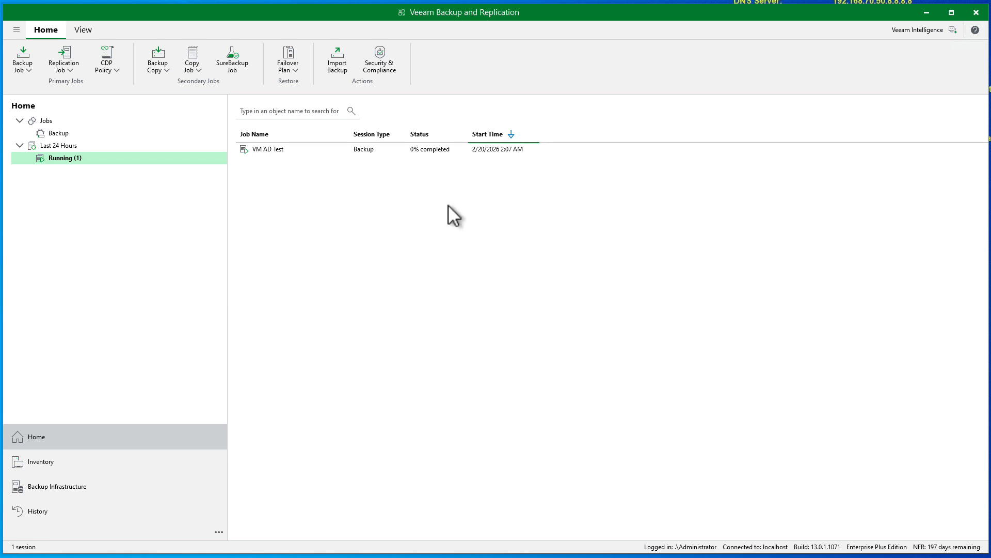
pyautogui.click(429, 148)
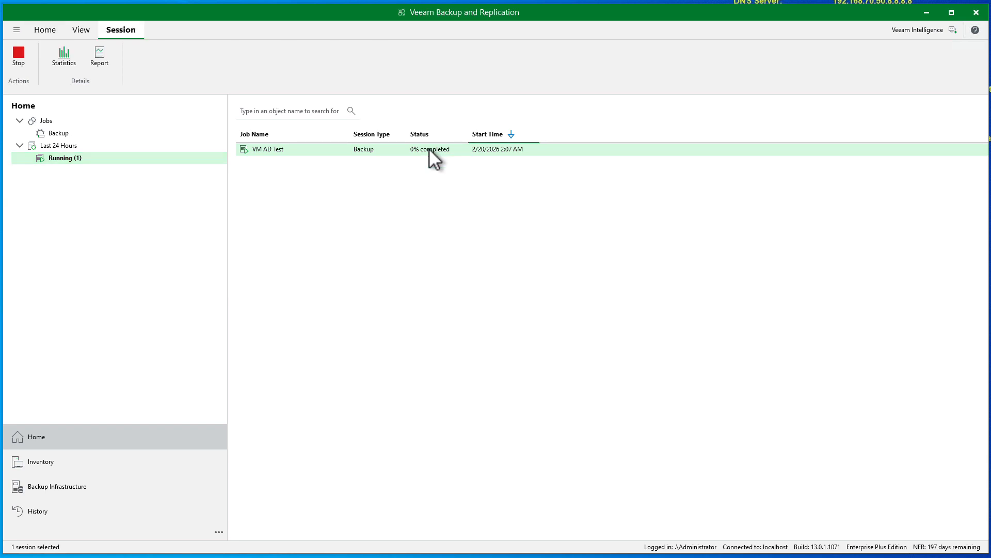
pyautogui.doubleClick(429, 148)
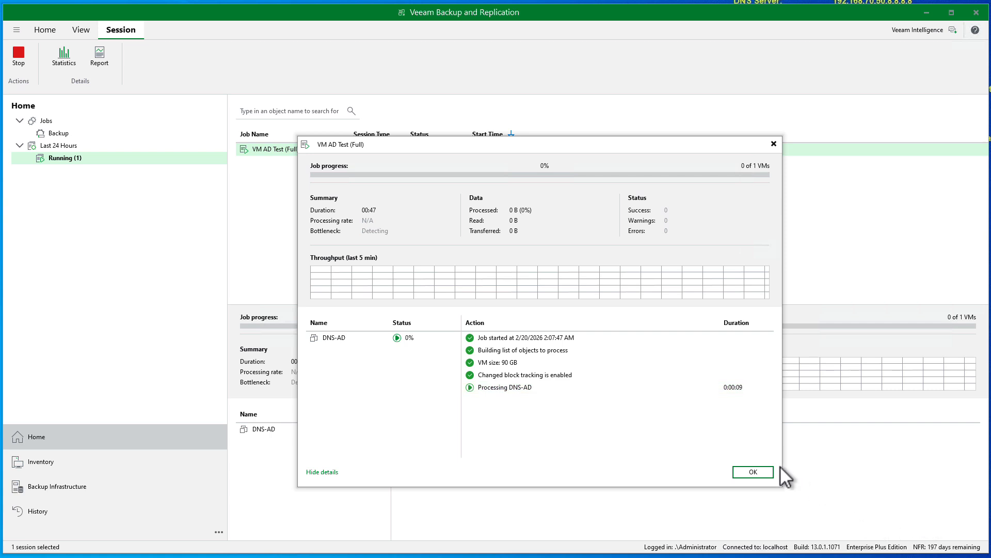
pyautogui.click(753, 472)
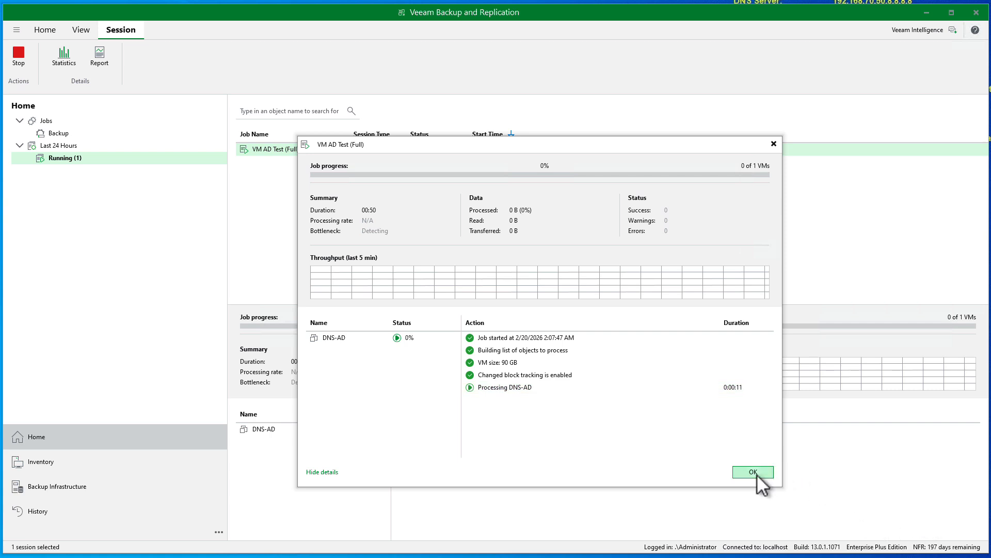